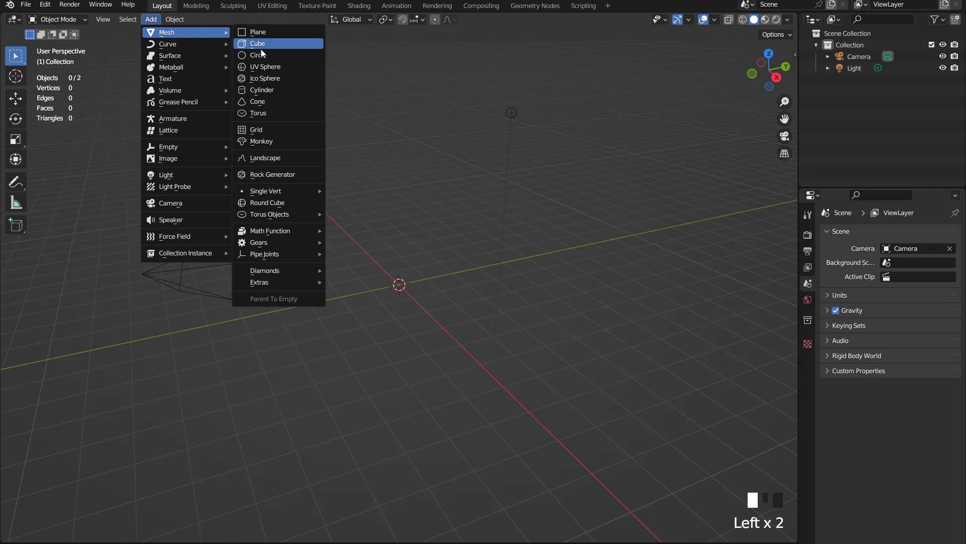
Step: Add a mesh circle with 20 vertices at the world origin
{"action": "left_click", "coordinate": [260, 55]}
{"action": "scroll", "coordinate": [382, 237], "scroll_direction": "up", "scroll_amount": 5}
{"action": "left_click", "coordinate": [62, 533]}
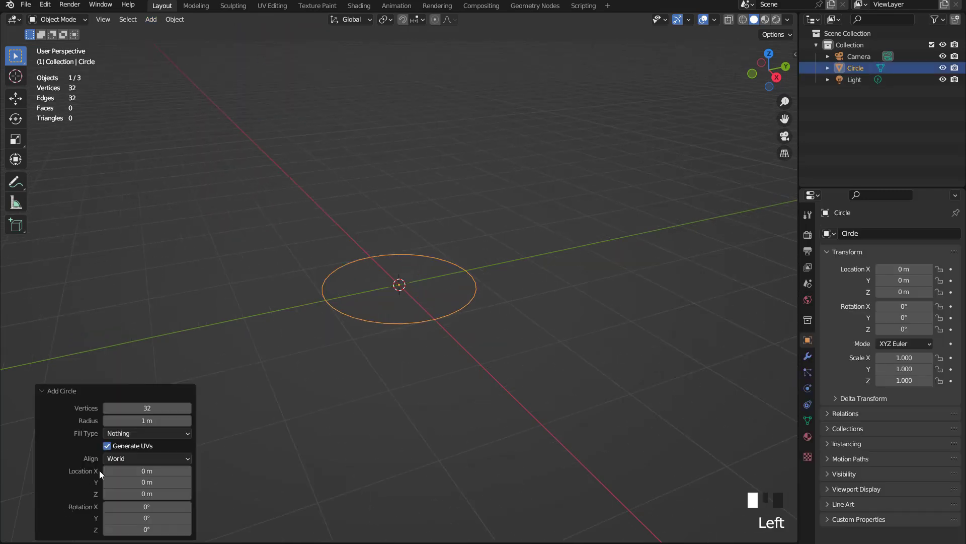
{"action": "left_click", "coordinate": [146, 408]}
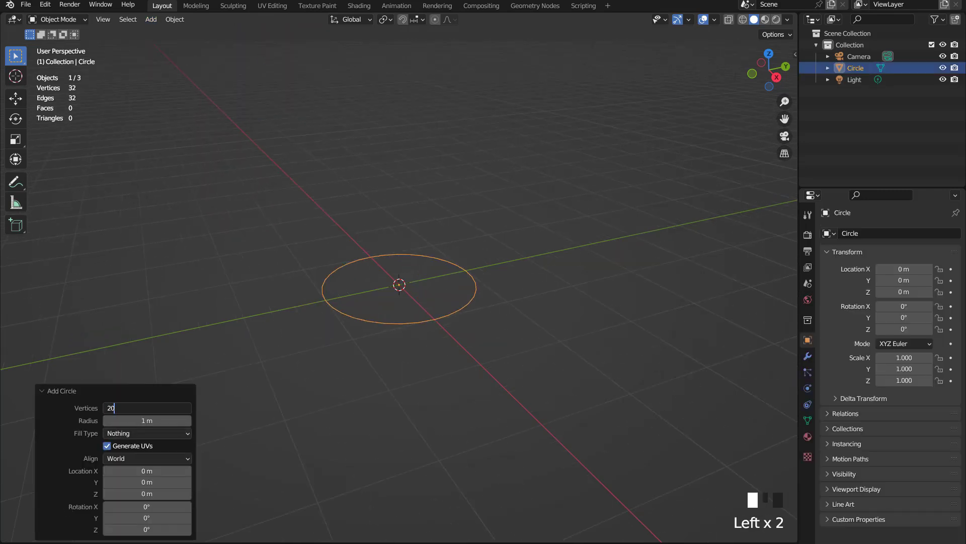
{"action": "key", "text": "Return"}
{"action": "scroll", "coordinate": [469, 251], "scroll_direction": "up", "scroll_amount": 2}
Step: In Edit Mode, raise all of the circle's vertices about 0.97 m along Z in the right orthographic view
{"action": "key", "text": "KP_3"}
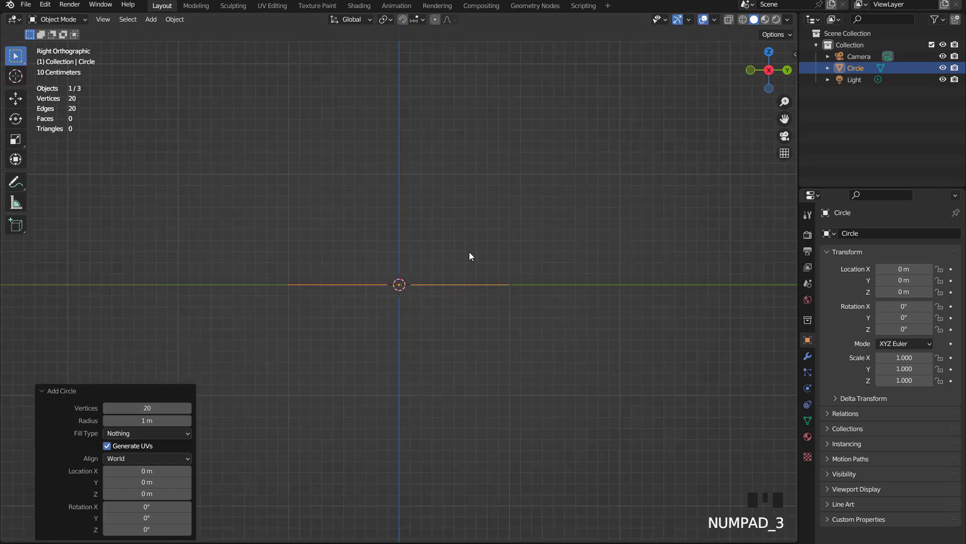
{"action": "key", "text": "Tab"}
{"action": "key", "text": "g"}
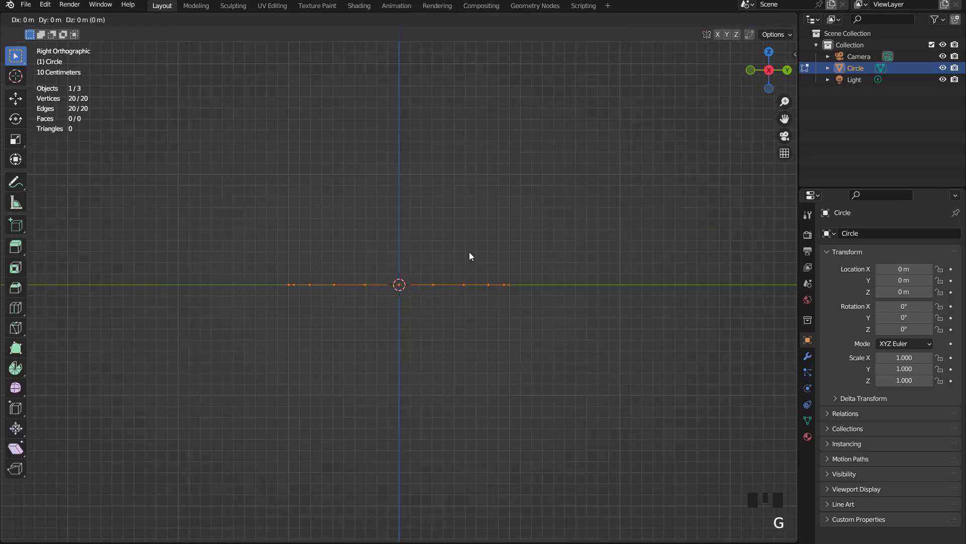
{"action": "key", "text": "z"}
{"action": "left_click", "coordinate": [473, 144]}
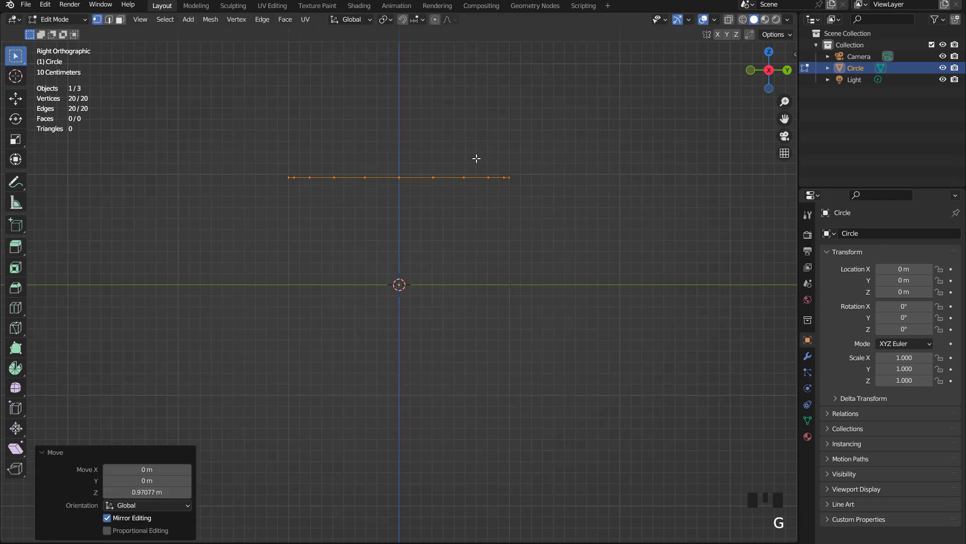
Step: Tilt the circle by about -18° and another -1.8° in the side view, raising it about 0.06 m along Z in between
{"action": "key", "text": "r"}
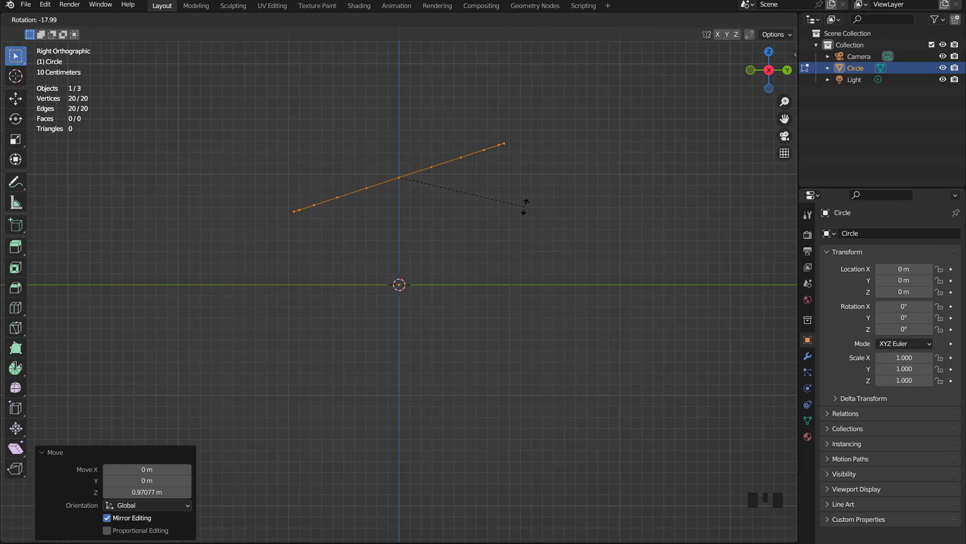
{"action": "left_click", "coordinate": [525, 206]}
{"action": "key", "text": "g"}
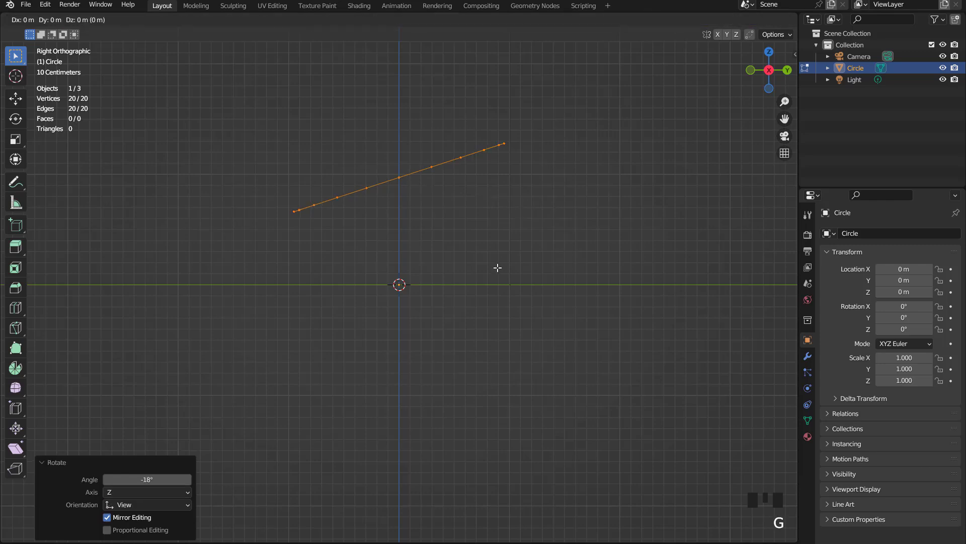
{"action": "key", "text": "z"}
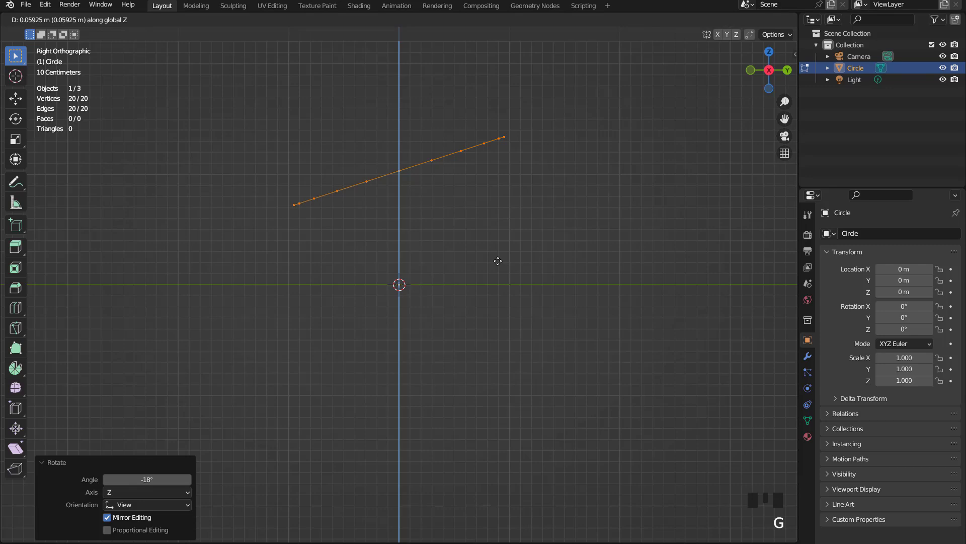
{"action": "left_click", "coordinate": [498, 261]}
{"action": "key", "text": "r"}
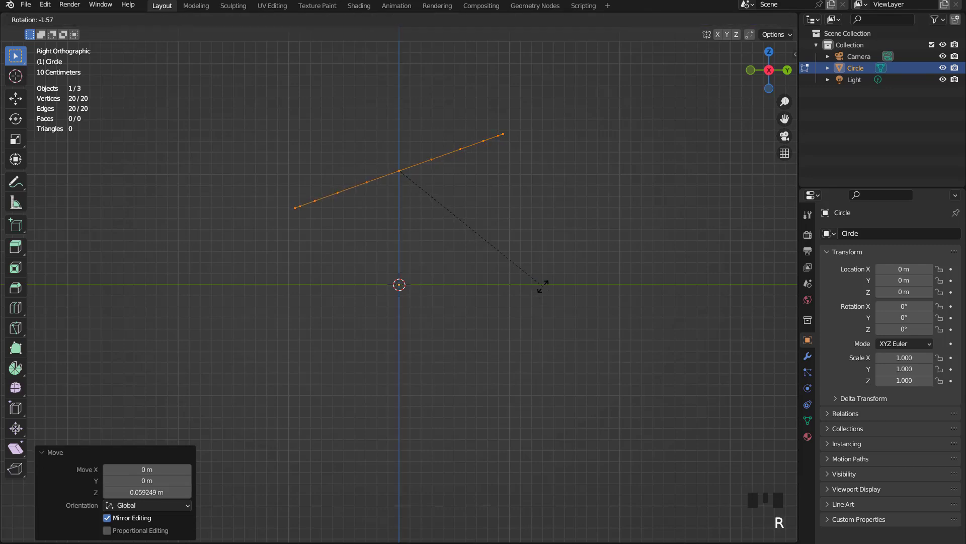
{"action": "left_click", "coordinate": [526, 287]}
Step: Extrude the tilted loop about 0.91 m downward and flatten the new loop with a Z scale of 0
{"action": "key", "text": "e"}
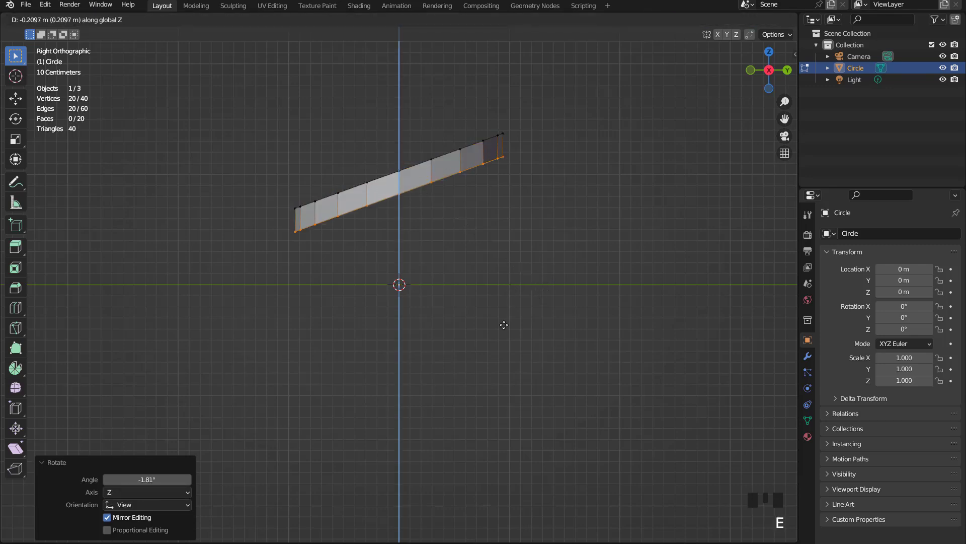
{"action": "left_click", "coordinate": [502, 389]}
{"action": "key", "text": "s"}
{"action": "key", "text": "z"}
{"action": "key", "text": "0"}
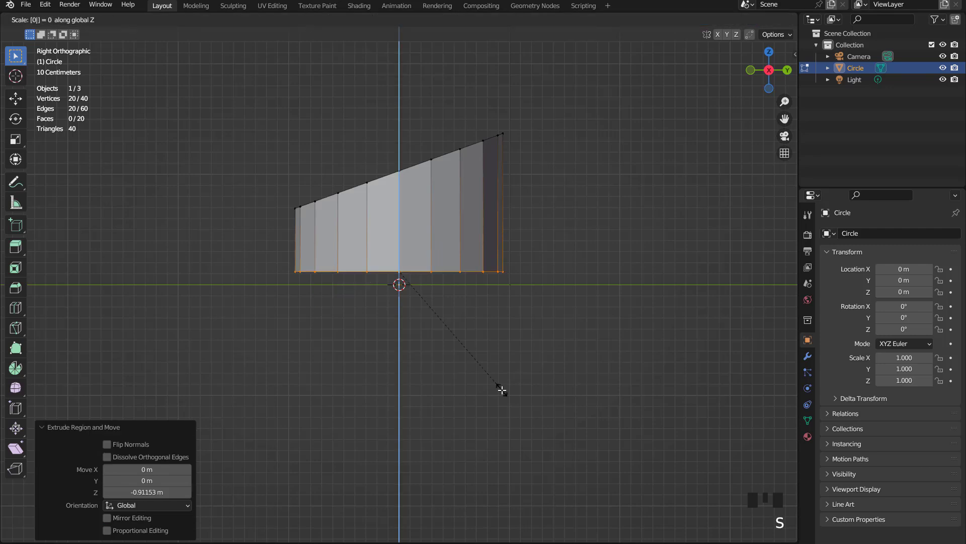
{"action": "left_click", "coordinate": [502, 390]}
Step: Lower the flat bottom loop about 0.13 m along Z to the ground line
{"action": "key", "text": "g"}
{"action": "key", "text": "z"}
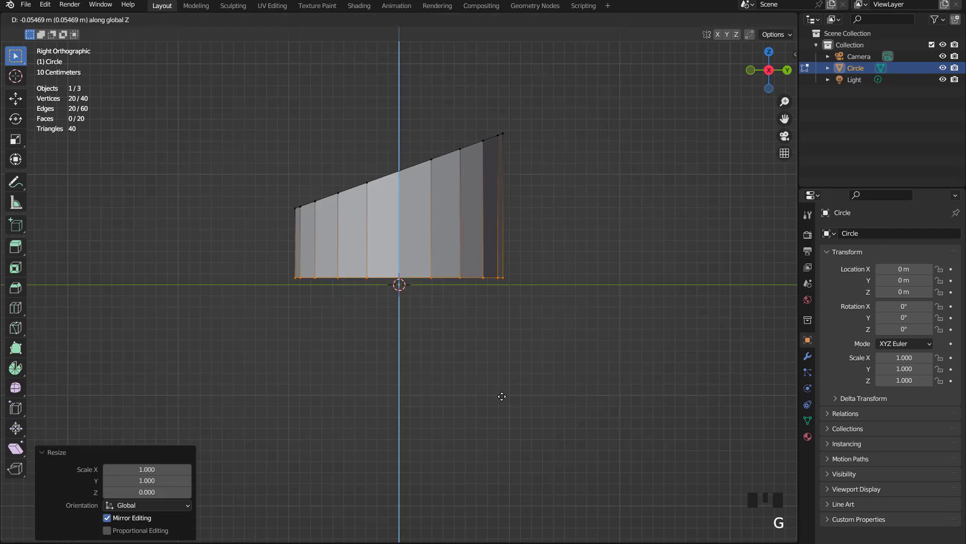
{"action": "left_click", "coordinate": [502, 402]}
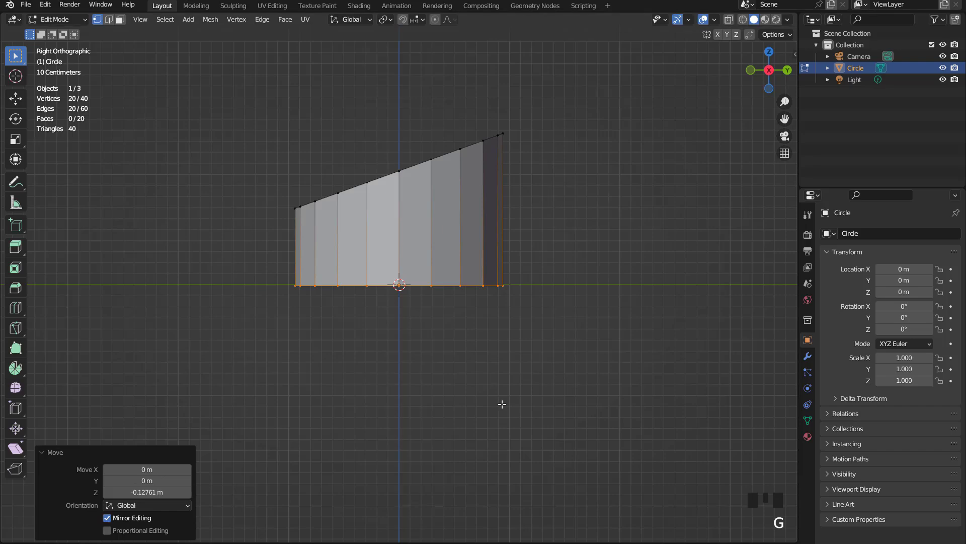
Step: Extrude the bottom edge loop inward in its own plane, scaling it to about 0.6
{"action": "key", "text": "2"}
{"action": "middle_click_drag", "start_coordinate": [503, 403], "coordinate": [554, 297]}
{"action": "scroll", "coordinate": [553, 297], "scroll_direction": "up", "scroll_amount": 2}
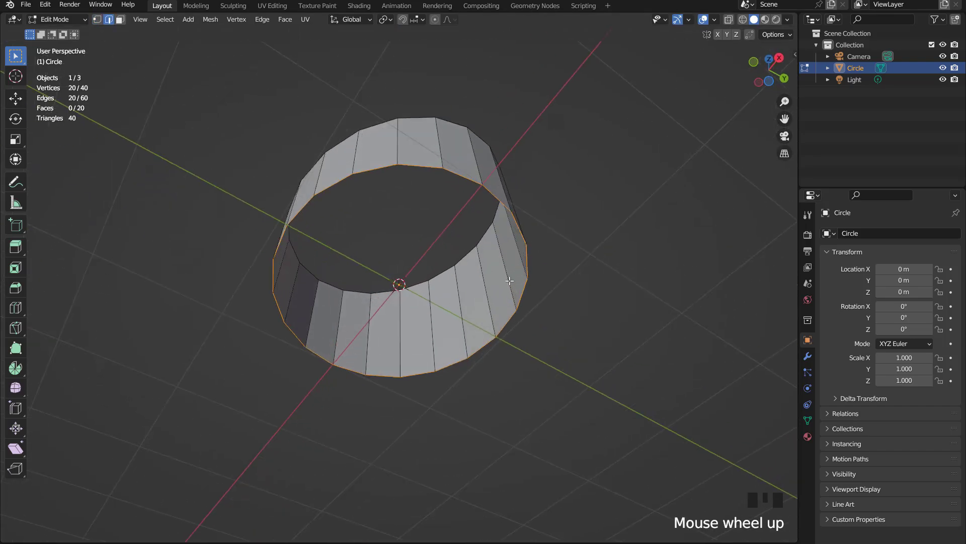
{"action": "key", "text": "e"}
{"action": "right_click", "coordinate": [556, 297]}
{"action": "key", "text": "s"}
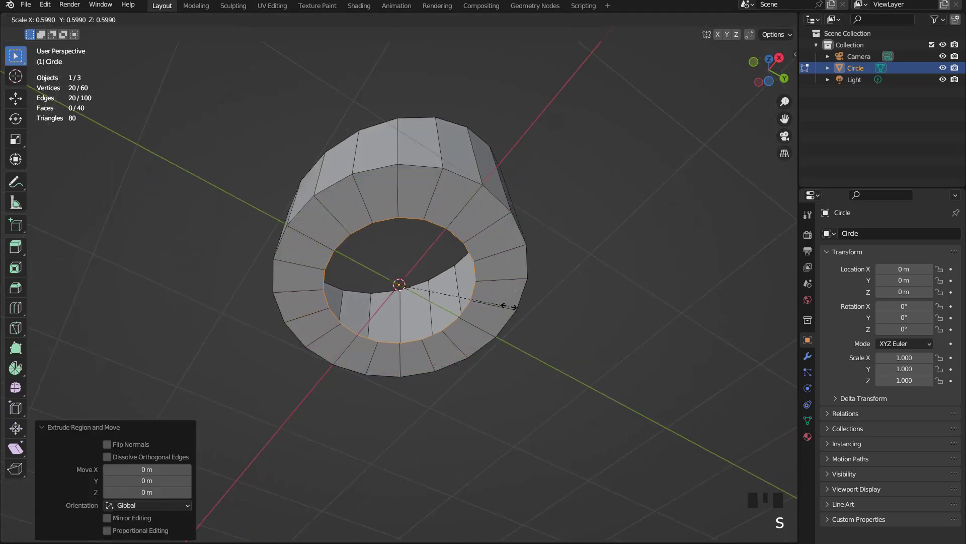
{"action": "left_click", "coordinate": [509, 307]}
Step: Extrude the inner bottom loop inward once more, scaling it to about 0.54 to leave a central hole
{"action": "key", "text": "e"}
{"action": "right_click", "coordinate": [509, 307]}
{"action": "key", "text": "s"}
{"action": "left_click", "coordinate": [458, 304]}
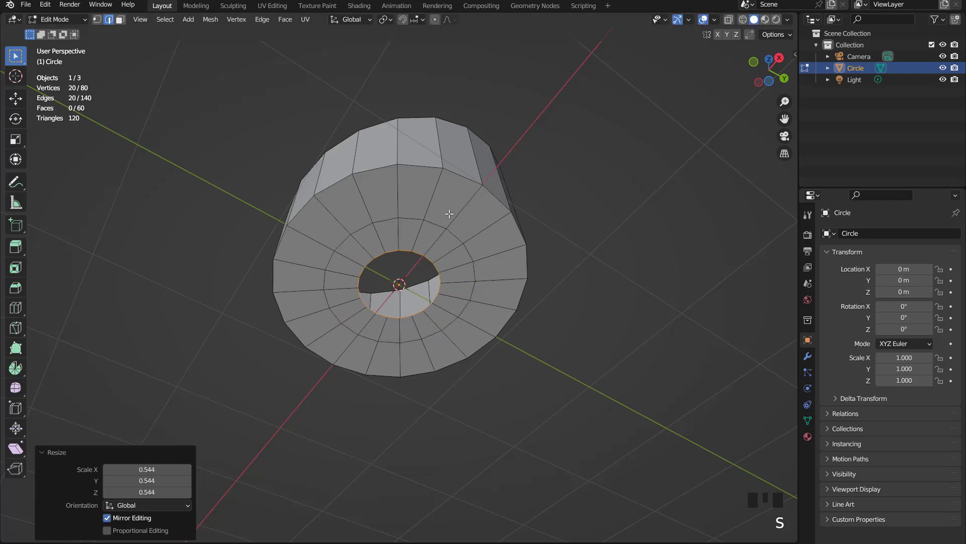
Step: Return to Object Mode and check the shell's face directions with the Face Orientation overlay, turning it off again
{"action": "middle_click_drag", "start_coordinate": [458, 304], "coordinate": [436, 313]}
{"action": "key", "text": "Tab"}
{"action": "left_click", "coordinate": [715, 20]}
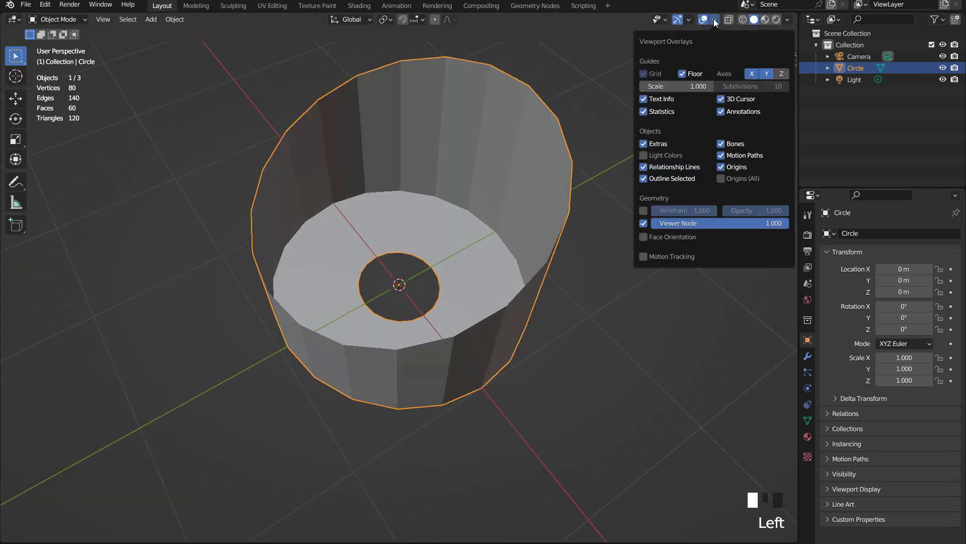
{"action": "left_click", "coordinate": [643, 236]}
{"action": "left_click", "coordinate": [643, 237]}
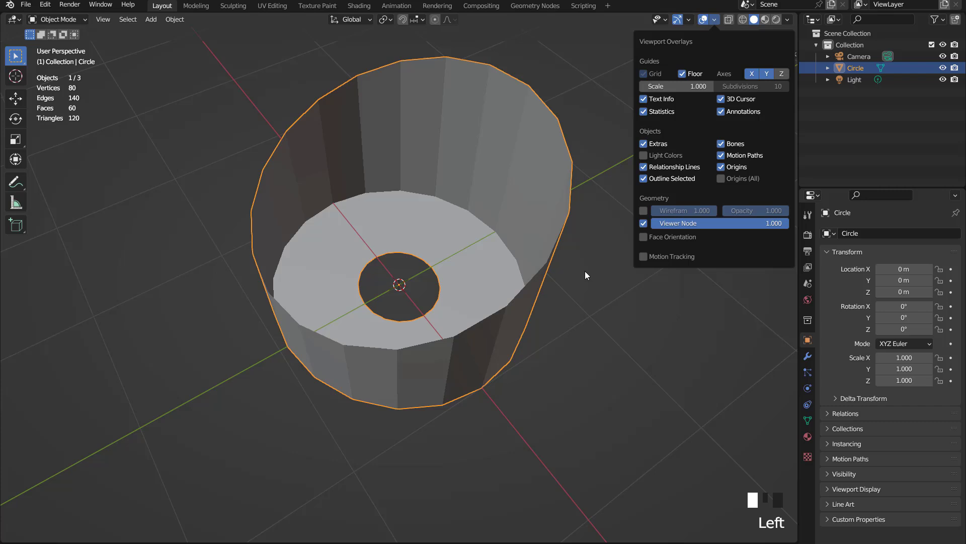
Step: Add a Solidify modifier with 0.35 m thickness and Even Thickness enabled, and apply it
{"action": "left_click", "coordinate": [808, 357]}
{"action": "left_click", "coordinate": [838, 236]}
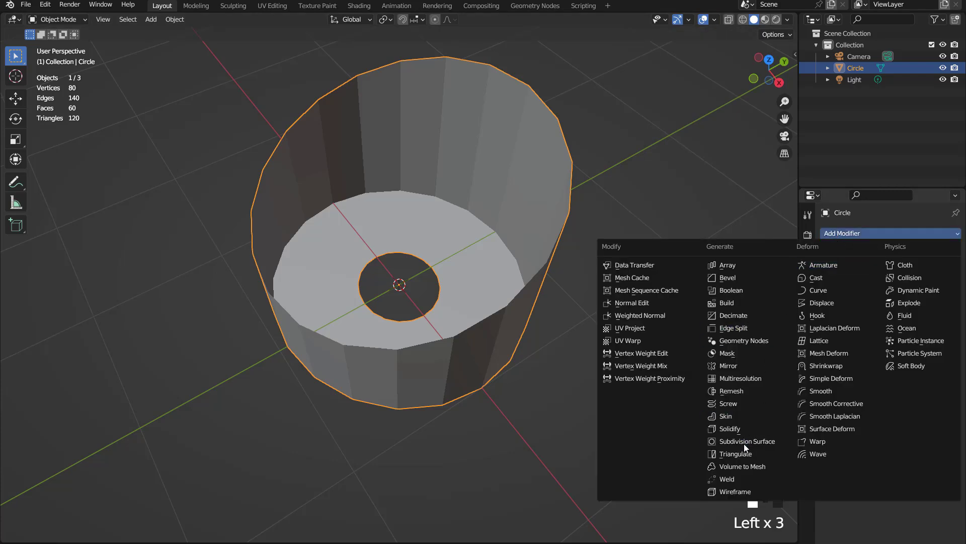
{"action": "left_click", "coordinate": [742, 430]}
{"action": "left_click_drag", "start_coordinate": [898, 284], "coordinate": [941, 283]}
{"action": "middle_click_drag", "start_coordinate": [569, 253], "coordinate": [533, 221]}
{"action": "left_click", "coordinate": [884, 315]}
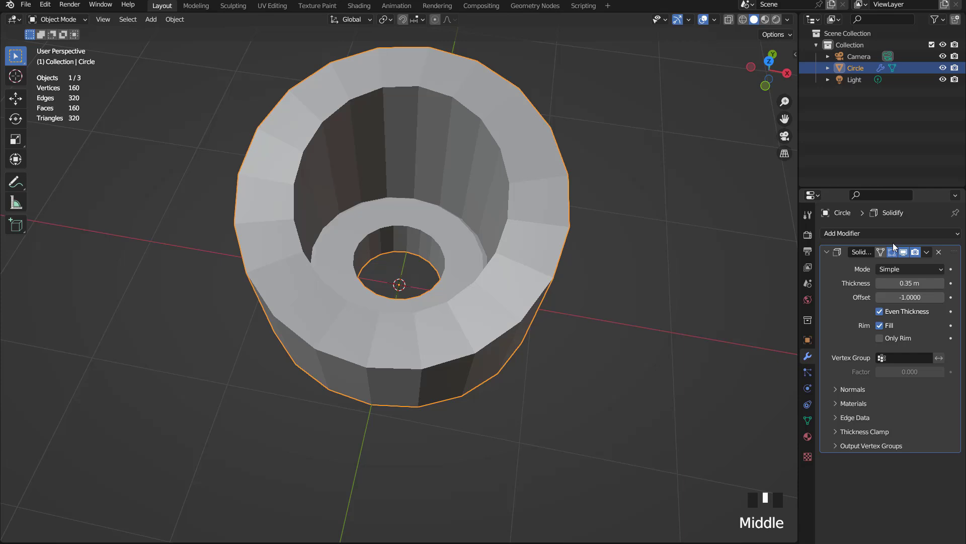
{"action": "left_click", "coordinate": [926, 252]}
{"action": "key", "text": "ctrl+a"}
Step: Delete the ring of faces lining the hole in the base
{"action": "scroll", "coordinate": [443, 227], "scroll_direction": "up", "scroll_amount": 2}
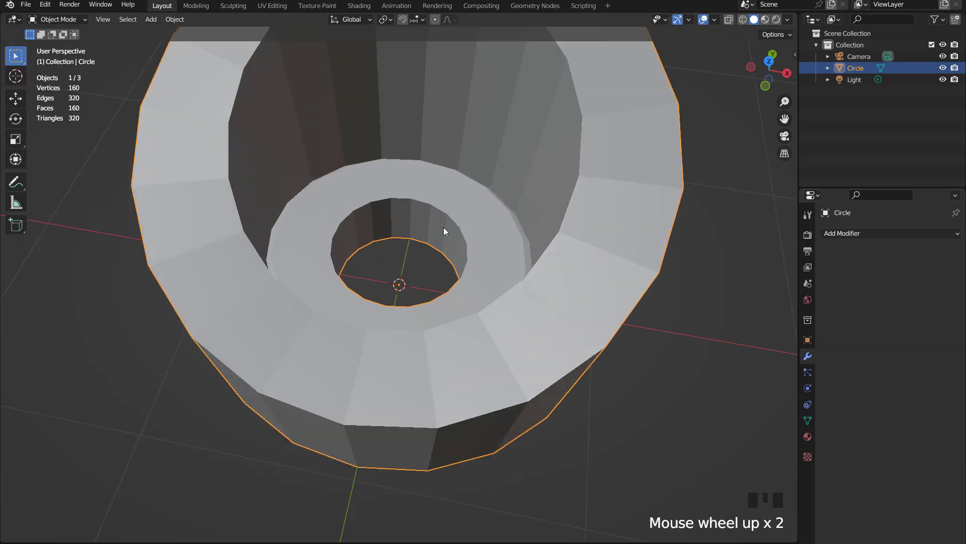
{"action": "key", "text": "Tab"}
{"action": "key", "text": "3"}
{"action": "left_click", "coordinate": [436, 230]}
{"action": "left_click", "coordinate": [436, 229], "text": "alt"}
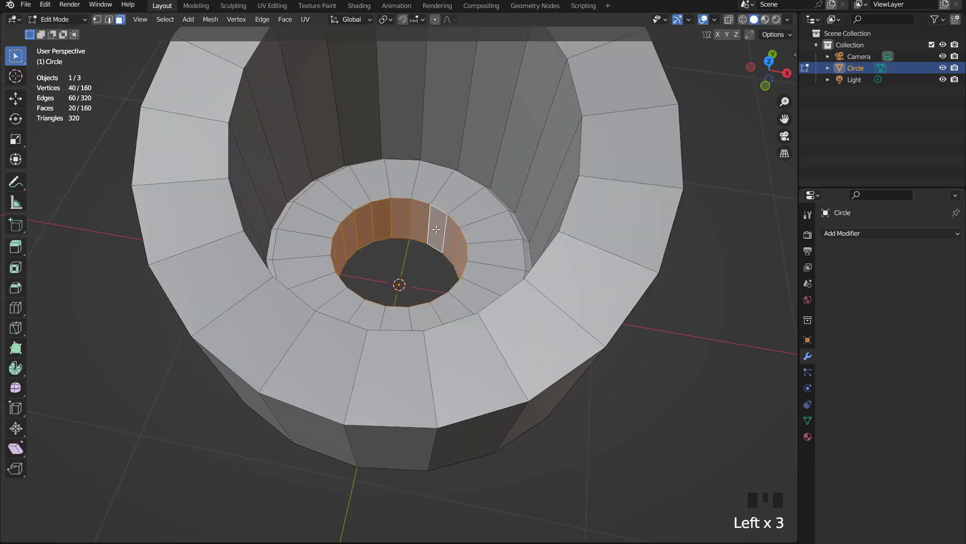
{"action": "key", "text": "x"}
{"action": "left_click", "coordinate": [436, 229]}
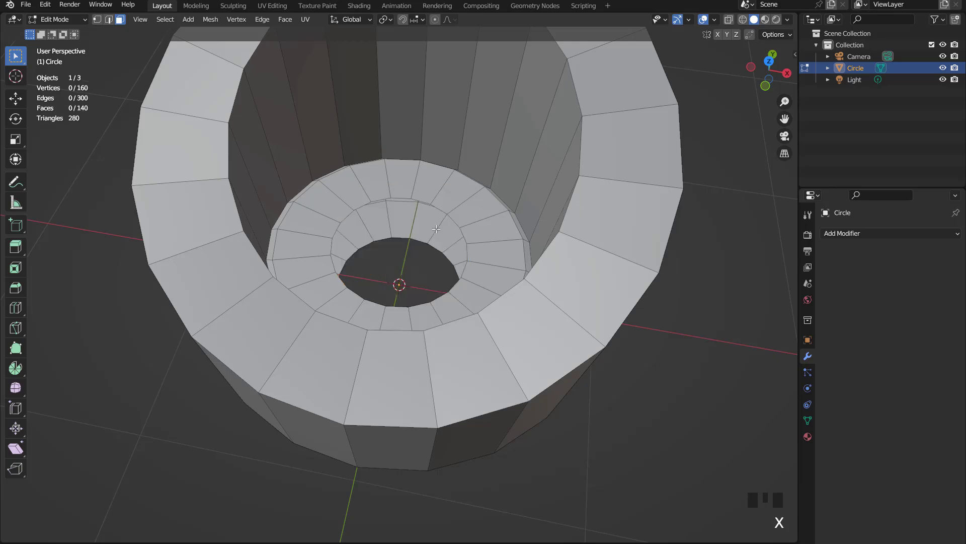
Step: Scale the outer-middle edge loop of the inner floor inward to space the floor rings more evenly
{"action": "key", "text": "2"}
{"action": "left_click", "coordinate": [524, 249], "text": "alt"}
{"action": "key", "text": "s"}
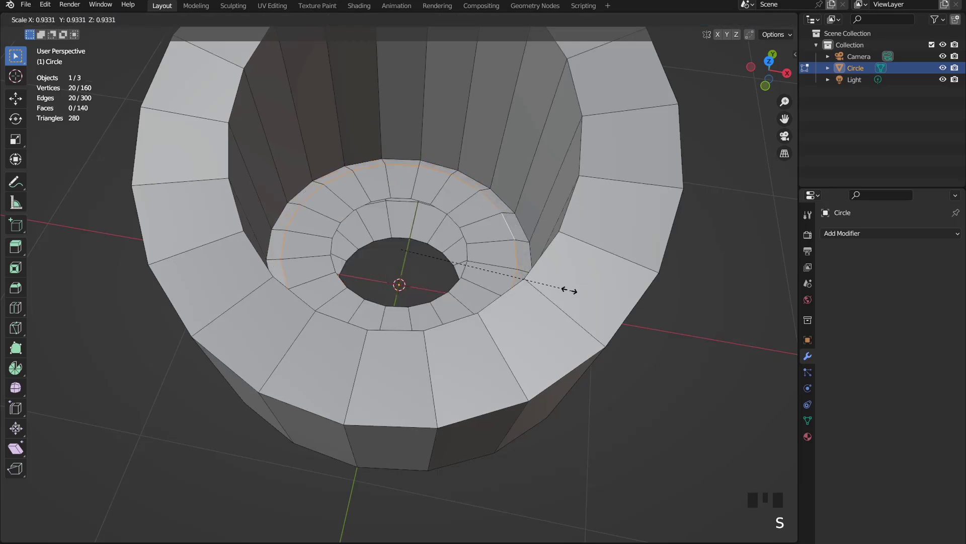
{"action": "left_click", "coordinate": [521, 269]}
Step: Select both face rings of the inner floor and flatten them with a Z scale of 0
{"action": "key", "text": "3"}
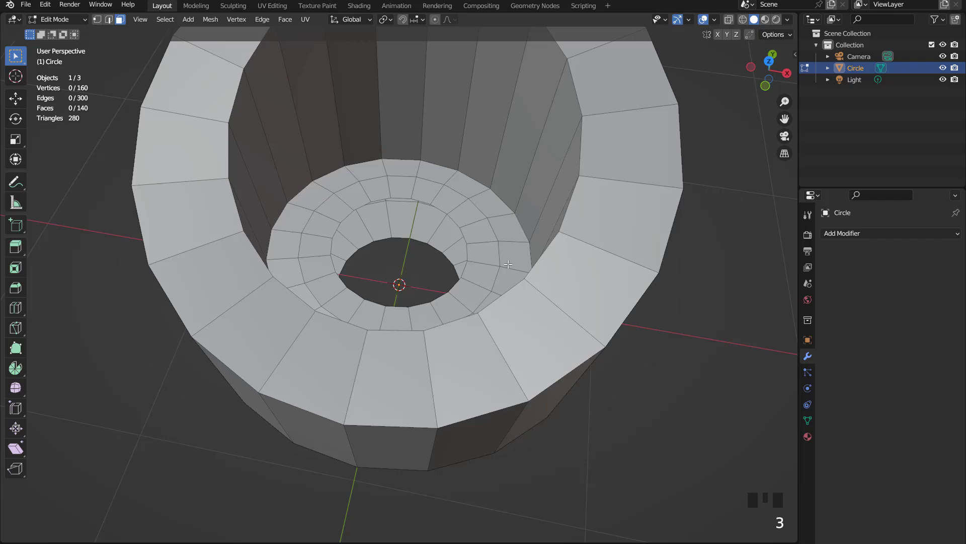
{"action": "left_click", "coordinate": [470, 222], "text": "alt"}
{"action": "key", "text": "ctrl+KP_Add"}
{"action": "type", "text": "sz"}
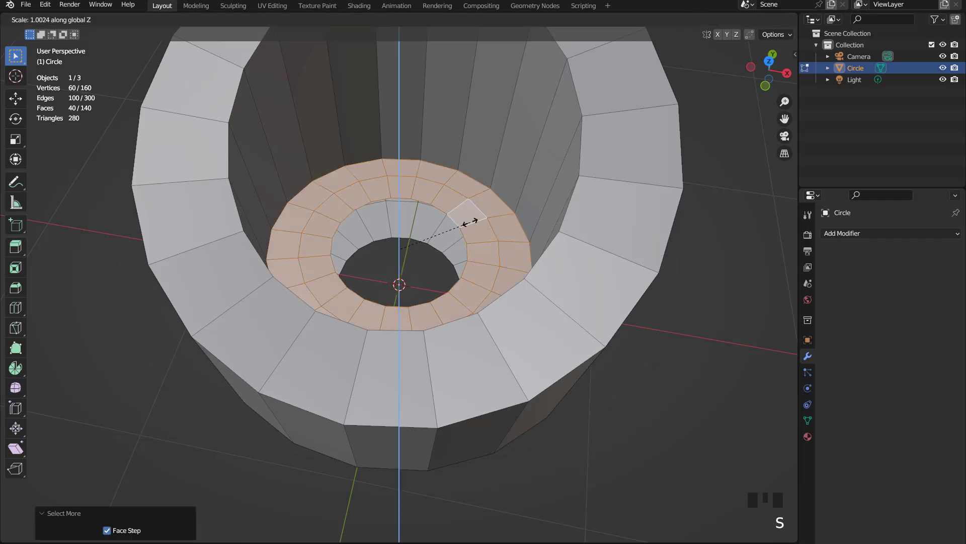
{"action": "type", "text": "0"}
{"action": "left_click", "coordinate": [470, 223]}
Step: Raise the flattened inner floor rings along Z
{"action": "middle_click_drag", "start_coordinate": [470, 222], "coordinate": [367, 220]}
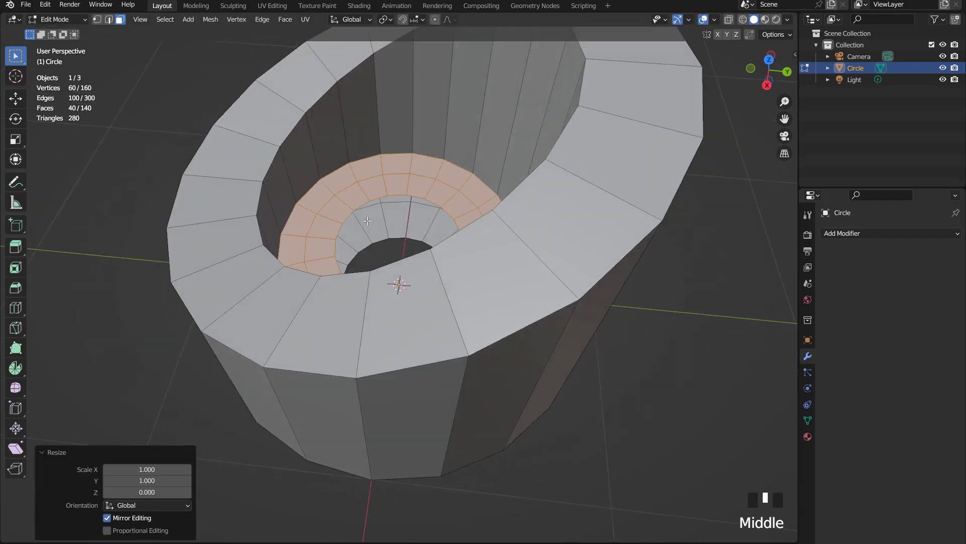
{"action": "key", "text": "g"}
{"action": "key", "text": "z"}
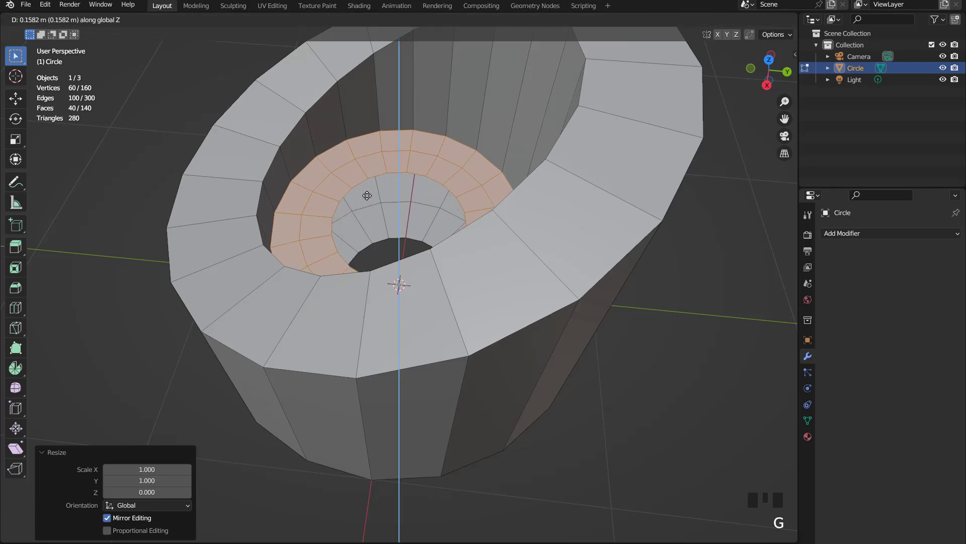
{"action": "left_click", "coordinate": [375, 187]}
Step: Return to Object Mode, add a level 3 Subdivision Surface modifier and inspect the smoothed shape from the front and side
{"action": "middle_click_drag", "start_coordinate": [417, 247], "coordinate": [555, 346]}
{"action": "key", "text": "Tab"}
{"action": "scroll", "coordinate": [460, 197], "scroll_direction": "down", "scroll_amount": 3}
{"action": "key", "text": "ctrl+3"}
{"action": "scroll", "coordinate": [560, 240], "scroll_direction": "up", "scroll_amount": 2}
{"action": "key", "text": "KP_1"}
{"action": "key", "text": "KP_3"}
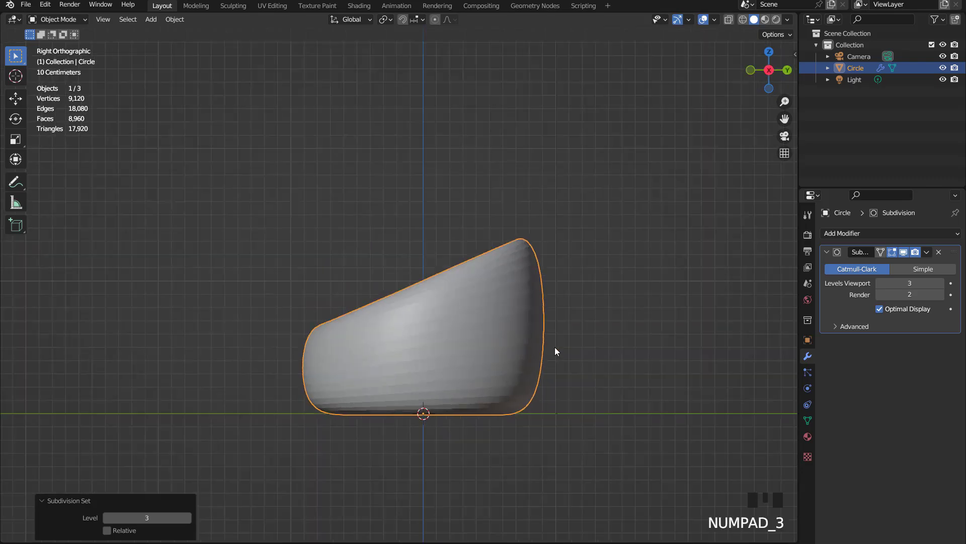
{"action": "key", "text": "KP_1"}
{"action": "middle_click_drag", "start_coordinate": [469, 297], "coordinate": [515, 371]}
{"action": "scroll", "coordinate": [523, 363], "scroll_direction": "up", "scroll_amount": 2}
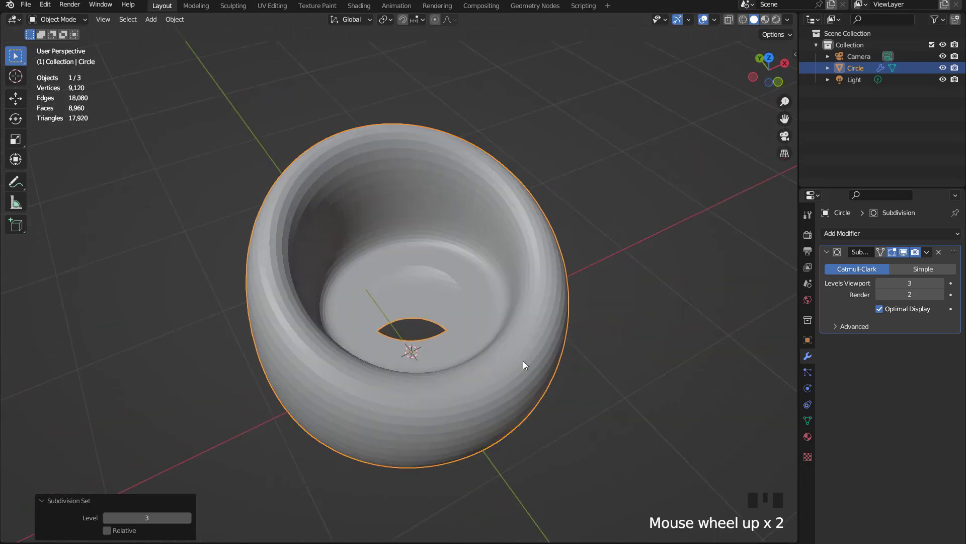
Step: Hide the Subdivision modifier in the viewport and select every edge loop around the inner floor and its central hole in Edit Mode
{"action": "left_click", "coordinate": [903, 252]}
{"action": "key", "text": "Tab"}
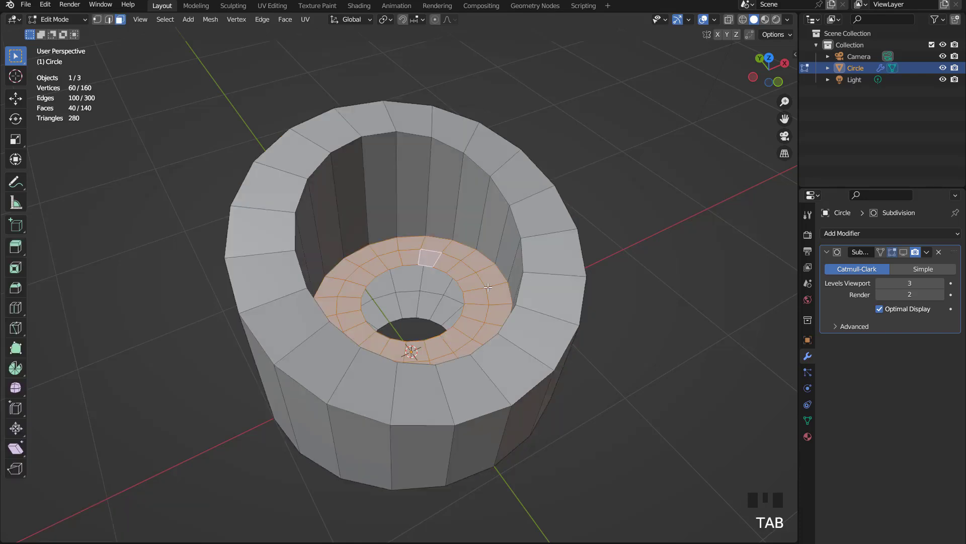
{"action": "key", "text": "2"}
{"action": "double_click", "coordinate": [454, 276]}
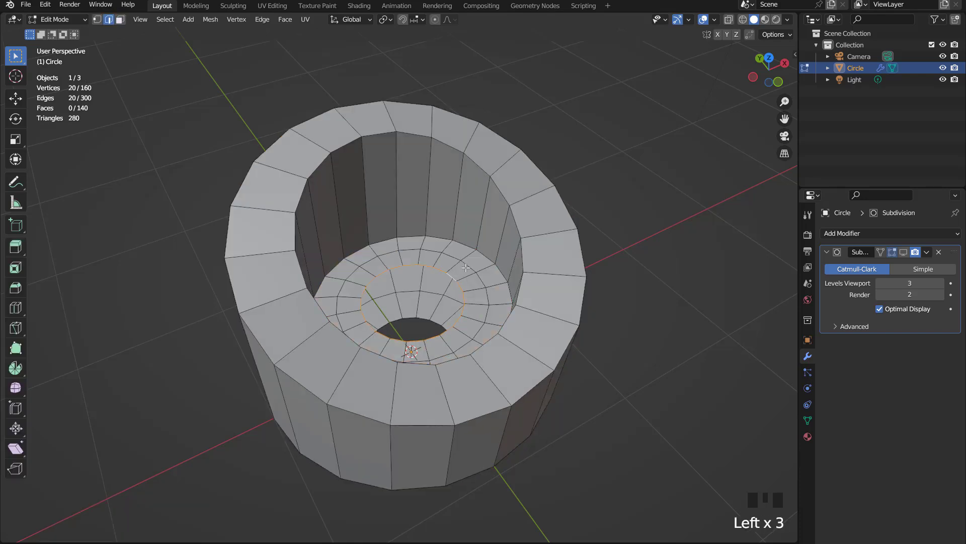
{"action": "double_click", "coordinate": [468, 267], "text": "shift"}
{"action": "double_click", "coordinate": [483, 259], "text": "shift"}
{"action": "double_click", "coordinate": [433, 293], "text": "shift"}
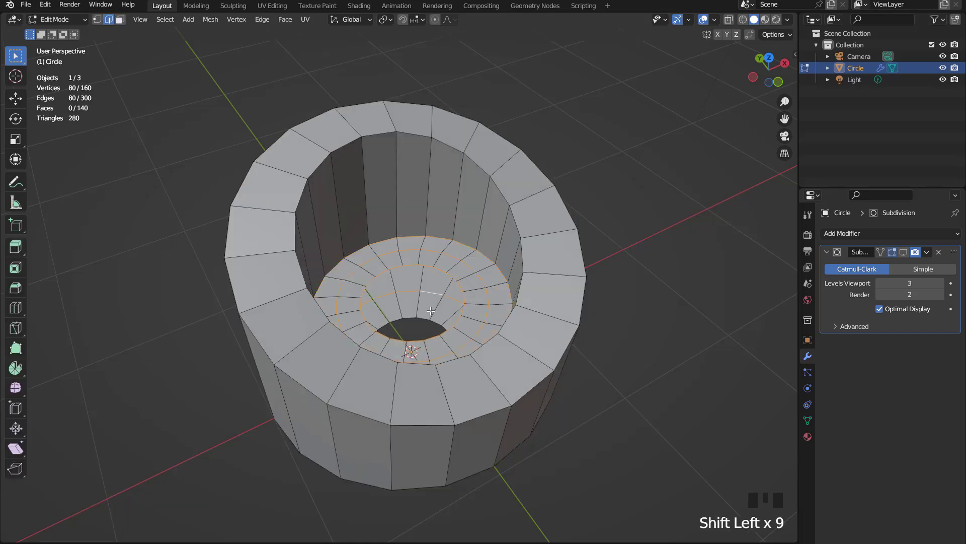
{"action": "double_click", "coordinate": [423, 319], "text": "shift"}
Step: Add the inner and outer rim loops and the outer base loop to the selection, then invert it to get all the crosswise edges
{"action": "double_click", "coordinate": [498, 192], "text": "shift"}
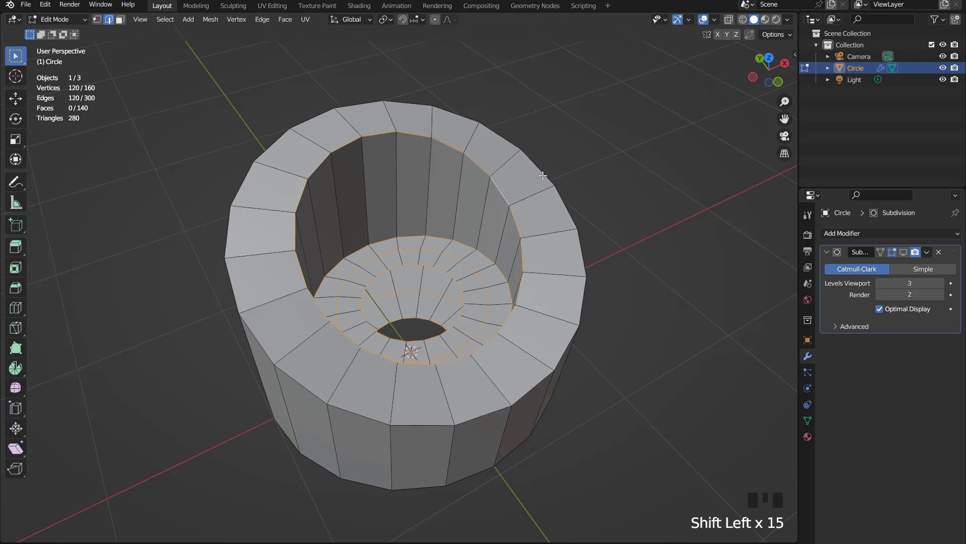
{"action": "double_click", "coordinate": [542, 176], "text": "shift"}
{"action": "middle_click_drag", "start_coordinate": [542, 176], "coordinate": [518, 299]}
{"action": "double_click", "coordinate": [475, 330], "text": "shift"}
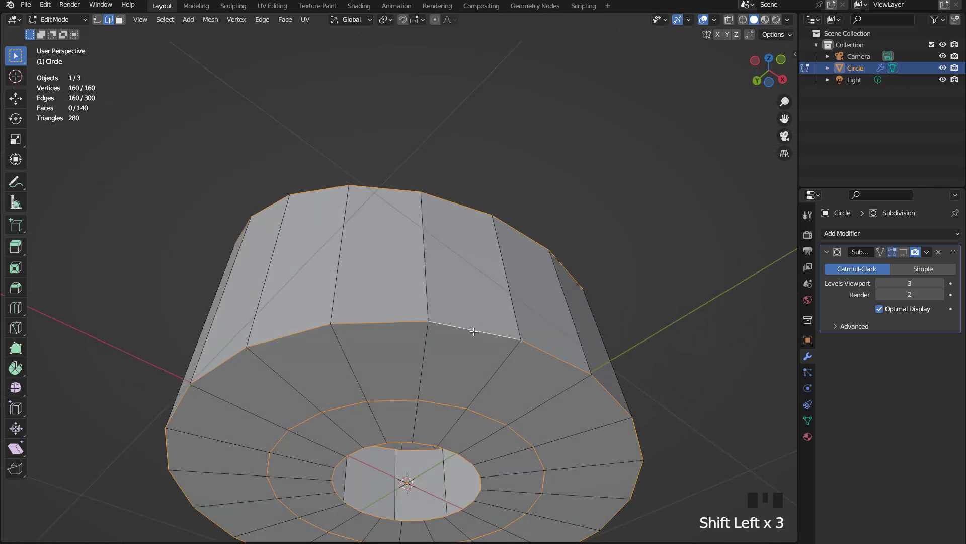
{"action": "middle_click_drag", "start_coordinate": [475, 330], "coordinate": [487, 352]}
{"action": "scroll", "coordinate": [546, 307], "scroll_direction": "up", "scroll_amount": 2}
{"action": "key", "text": "ctrl+i"}
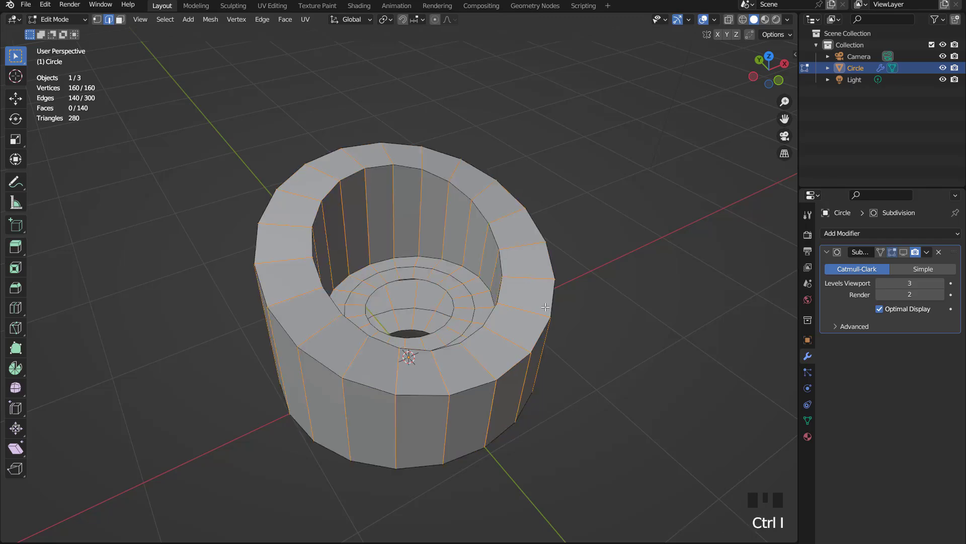
Step: Bevel the selected crosswise edges with 2 segments and a width of about 0.013 m
{"action": "middle_click_drag", "start_coordinate": [561, 297], "coordinate": [645, 279]}
{"action": "scroll", "coordinate": [648, 278], "scroll_direction": "up", "scroll_amount": 1}
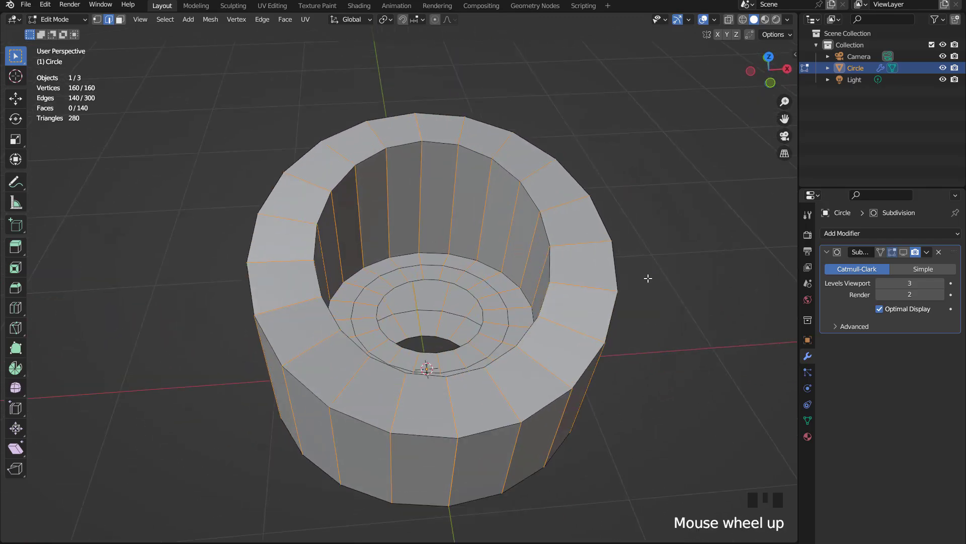
{"action": "key", "text": "ctrl+b"}
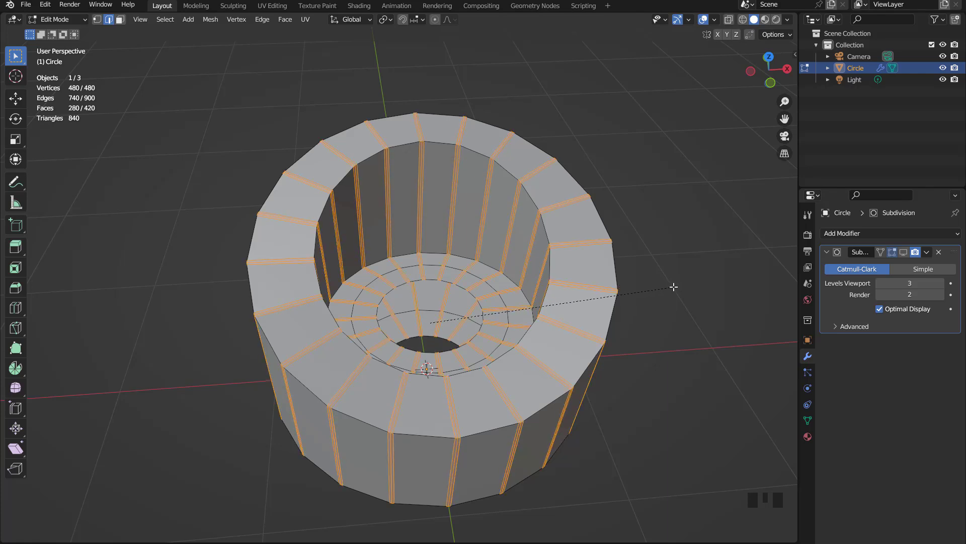
{"action": "scroll", "coordinate": [674, 286], "scroll_direction": "down", "scroll_amount": 1}
{"action": "scroll", "coordinate": [674, 286], "scroll_direction": "up", "scroll_amount": 1}
{"action": "left_click", "coordinate": [674, 286]}
Step: Show the subdivision in the viewport and on the cage, and shrink the selection to the middle edge of each bevel
{"action": "left_click", "coordinate": [903, 253]}
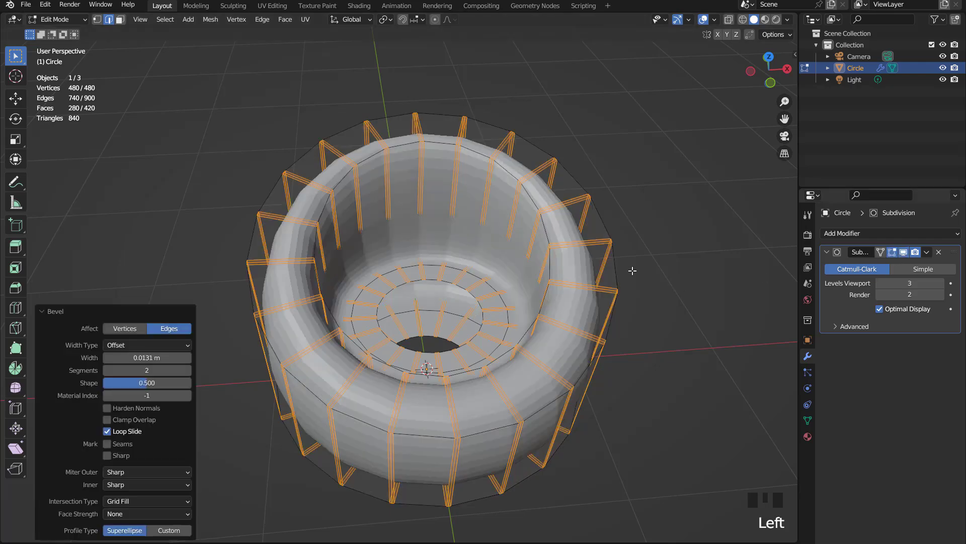
{"action": "key", "text": "ctrl+KP_Subtract"}
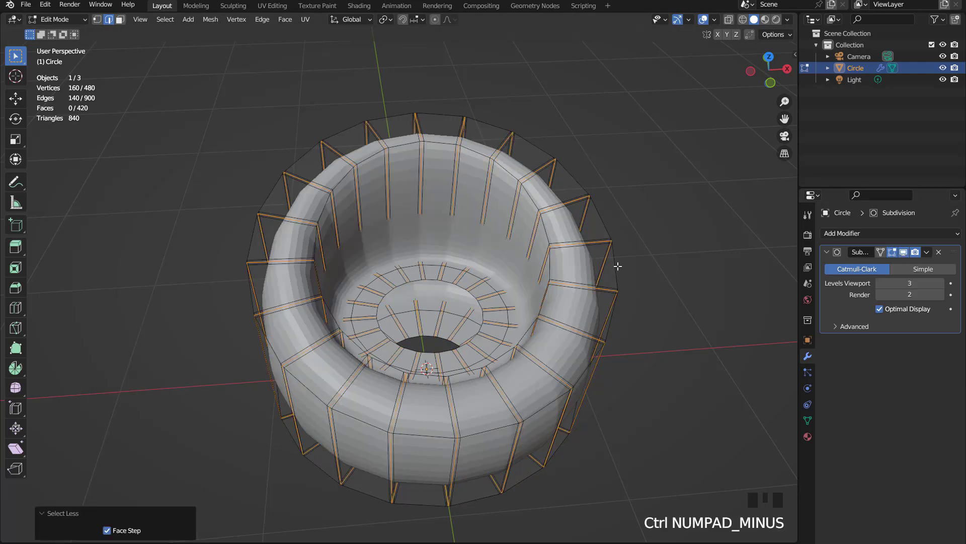
{"action": "left_click", "coordinate": [880, 252]}
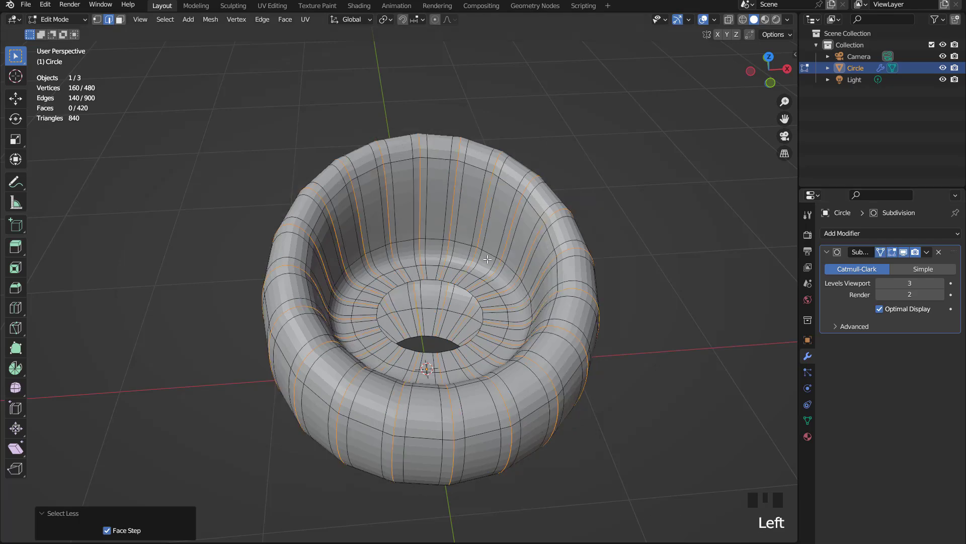
Step: Shrink the selected bevel centre edges inward by about 0.058 m with Shrink/Fatten to form the padded grooves
{"action": "key", "text": "KP_1"}
{"action": "middle_click_drag", "start_coordinate": [544, 297], "coordinate": [568, 218], "text": "shift"}
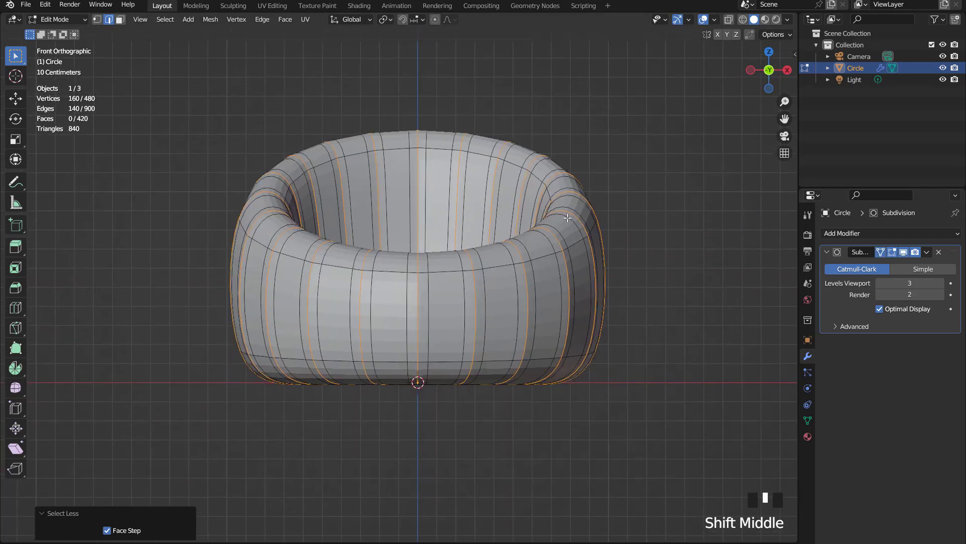
{"action": "key", "text": "alt+s"}
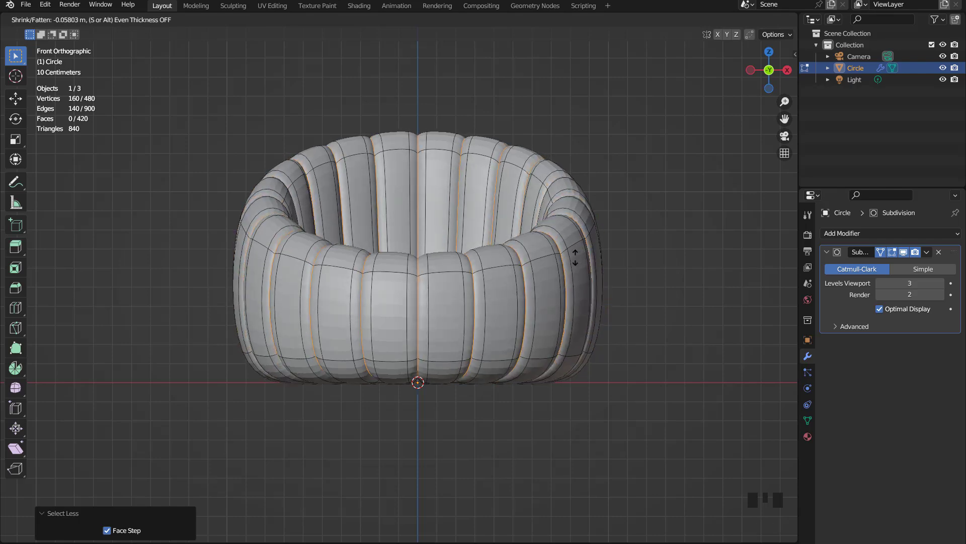
{"action": "left_click", "coordinate": [577, 257]}
Step: Return to Object Mode and apply Shade Auto Smooth to the grooved shape
{"action": "key", "text": "Tab"}
{"action": "scroll", "coordinate": [488, 253], "scroll_direction": "down", "scroll_amount": 2}
{"action": "middle_click_drag", "start_coordinate": [487, 252], "coordinate": [500, 220]}
{"action": "right_click", "coordinate": [500, 220]}
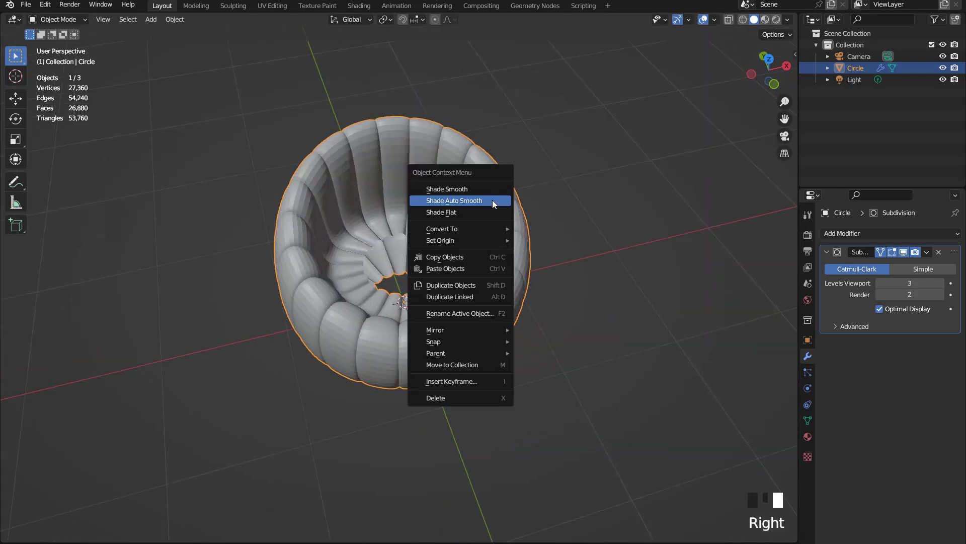
{"action": "left_click", "coordinate": [492, 200]}
{"action": "middle_click_drag", "start_coordinate": [497, 255], "coordinate": [476, 255]}
{"action": "scroll", "coordinate": [456, 252], "scroll_direction": "up", "scroll_amount": 2}
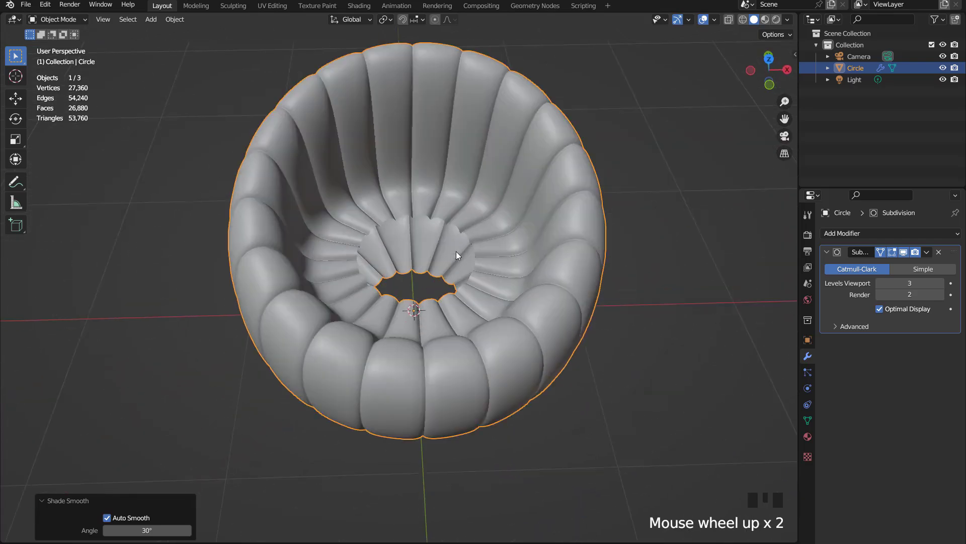
Step: Select the edge loop around the hole in the upper inner floor and merge it at center
{"action": "key", "text": "Tab"}
{"action": "scroll", "coordinate": [444, 273], "scroll_direction": "up", "scroll_amount": 1}
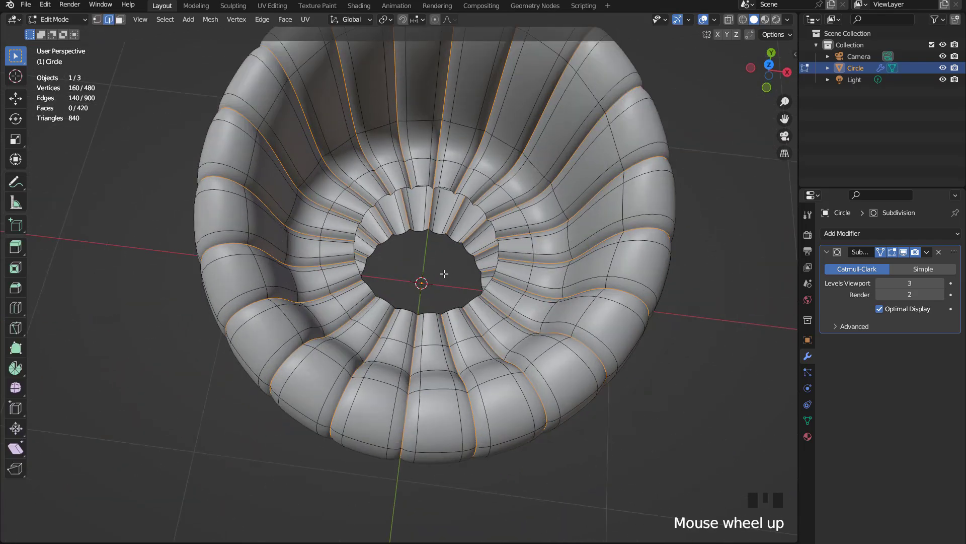
{"action": "key", "text": "2"}
{"action": "triple_click", "coordinate": [481, 214]}
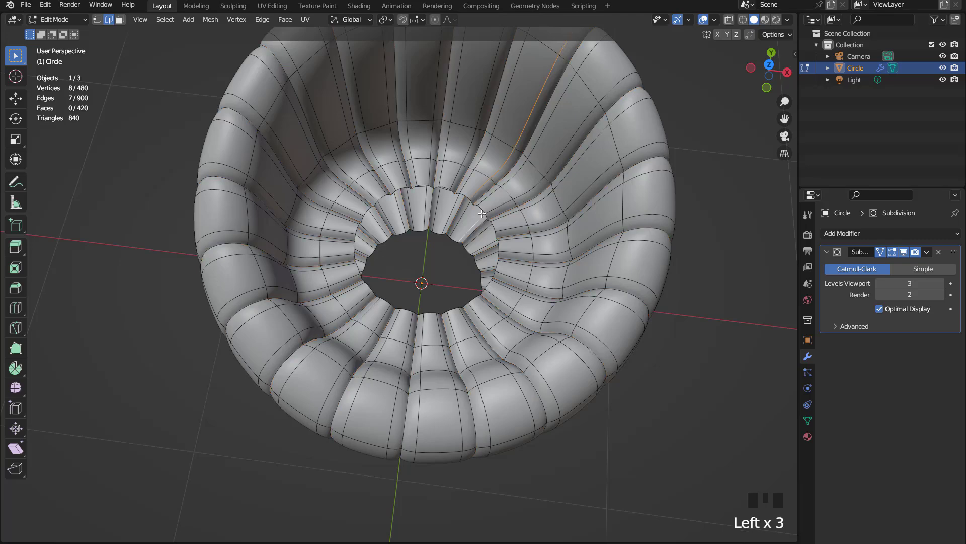
{"action": "triple_click", "coordinate": [468, 196]}
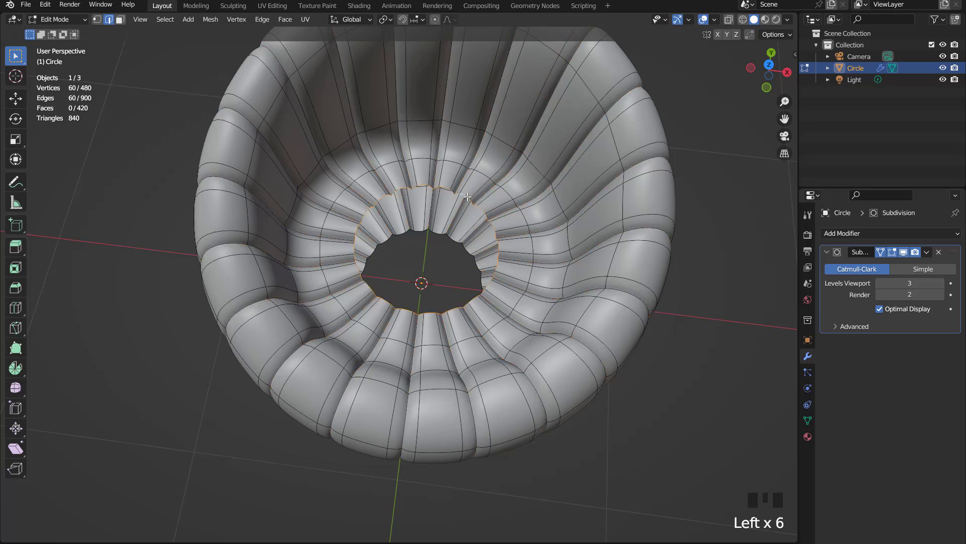
{"action": "key", "text": "m"}
{"action": "left_click", "coordinate": [467, 196]}
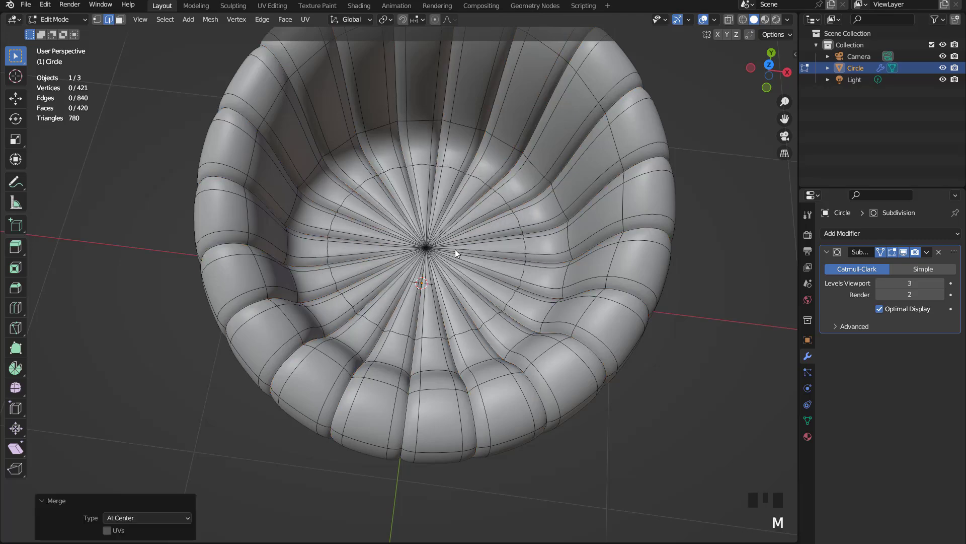
Step: Select the faces around the merged point out to the edge of the inner floor and flatten them with a Z scale of 0
{"action": "key", "text": "3"}
{"action": "left_click", "coordinate": [442, 273]}
{"action": "key", "text": "ctrl+KP_Add"}
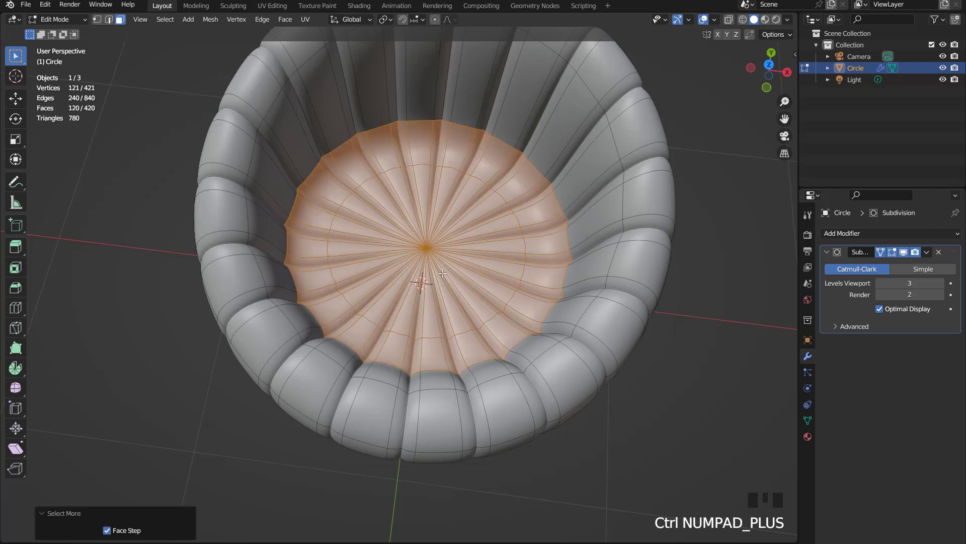
{"action": "scroll", "coordinate": [443, 272], "scroll_direction": "down", "scroll_amount": 2}
{"action": "key", "text": "s"}
{"action": "key", "text": "z"}
{"action": "key", "text": "0"}
{"action": "left_click", "coordinate": [442, 272]}
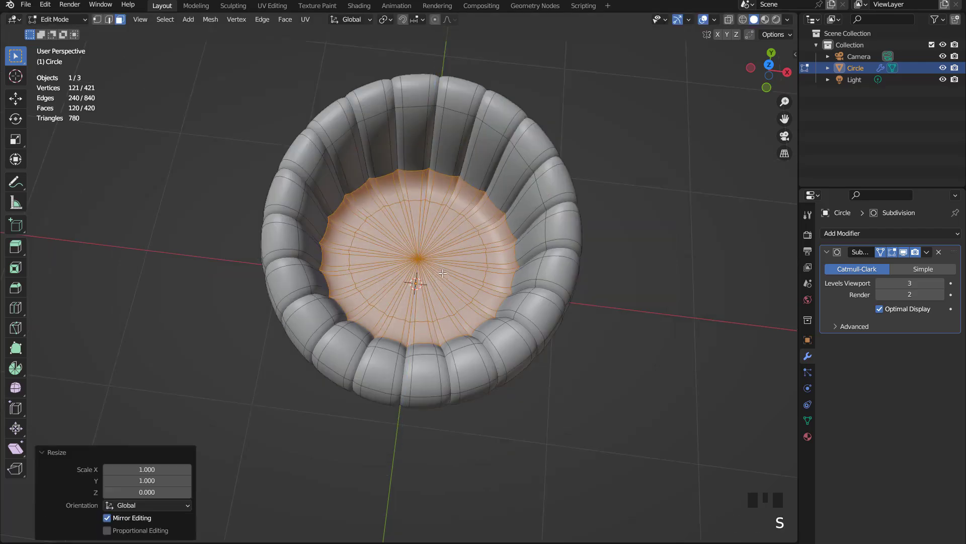
Step: Select the edge loop around the hole on the underside and merge it at center
{"action": "key", "text": "Tab"}
{"action": "middle_click_drag", "start_coordinate": [442, 273], "coordinate": [473, 223]}
{"action": "scroll", "coordinate": [475, 240], "scroll_direction": "up", "scroll_amount": 2}
{"action": "scroll", "coordinate": [473, 224], "scroll_direction": "up", "scroll_amount": 2}
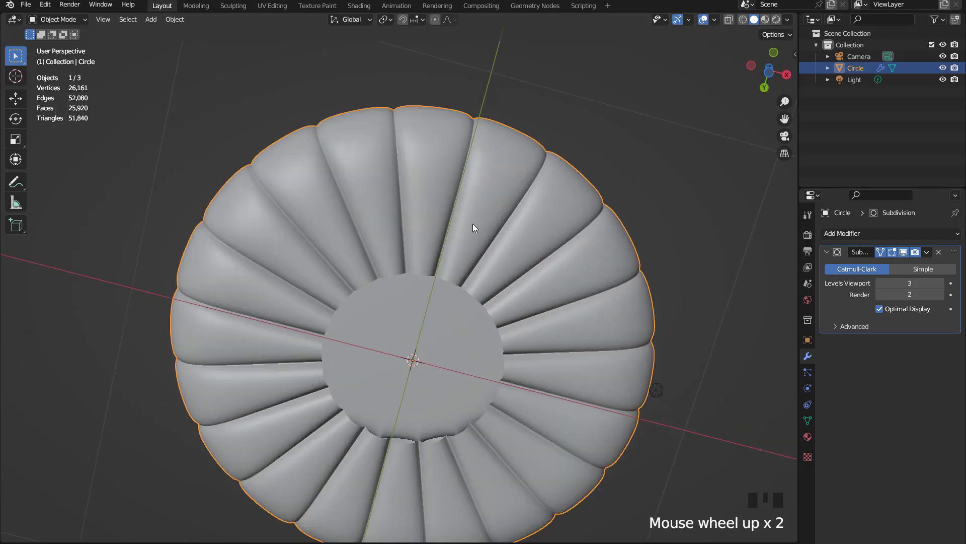
{"action": "key", "text": "Tab"}
{"action": "triple_click", "coordinate": [439, 277]}
{"action": "key", "text": "2"}
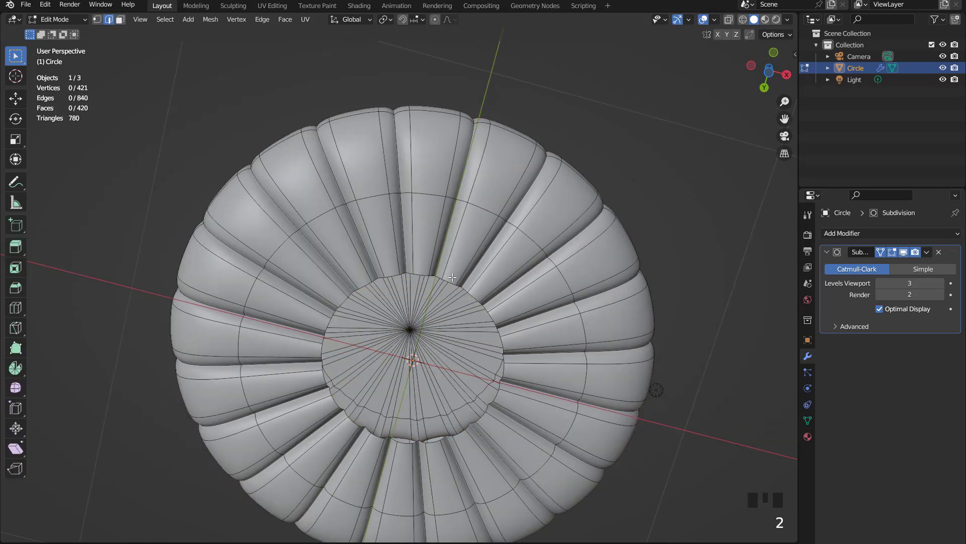
{"action": "triple_click", "coordinate": [452, 284]}
{"action": "key", "text": "m"}
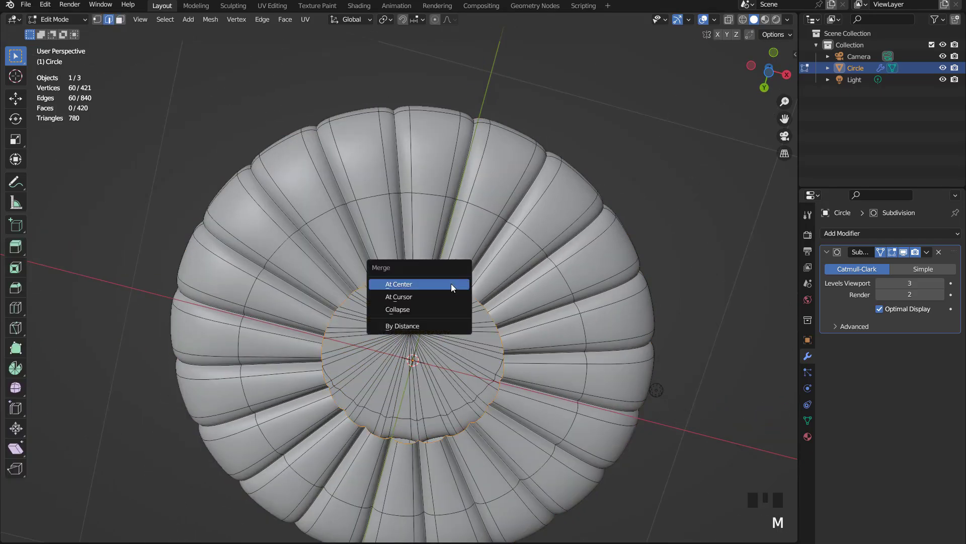
{"action": "left_click", "coordinate": [452, 284]}
Step: Select the faces around the merged underside point, flatten them with a Z scale of 0 and return to Object Mode
{"action": "key", "text": "3"}
{"action": "left_click_drag", "start_coordinate": [402, 351], "coordinate": [420, 375]}
{"action": "scroll", "coordinate": [454, 386], "scroll_direction": "down", "scroll_amount": 2}
{"action": "key", "text": "ctrl+KP_Add"}
{"action": "middle_click_drag", "start_coordinate": [453, 386], "coordinate": [447, 276]}
{"action": "type", "text": "sz0"}
{"action": "key", "text": "Return"}
{"action": "key", "text": "Tab"}
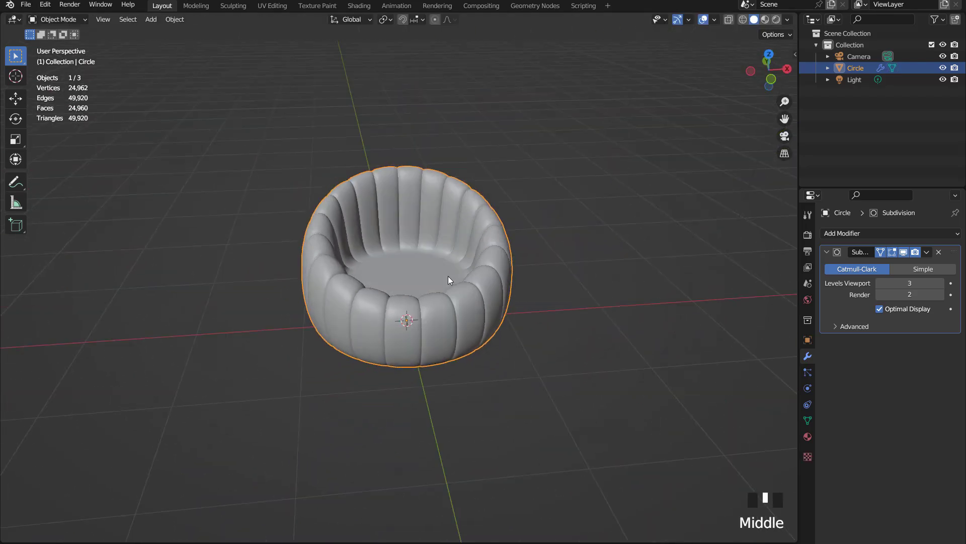
Step: Choose a lighter Studio light for the viewport shading and enable Shadow and Cavity
{"action": "key", "text": "KP_1"}
{"action": "left_click", "coordinate": [788, 20]}
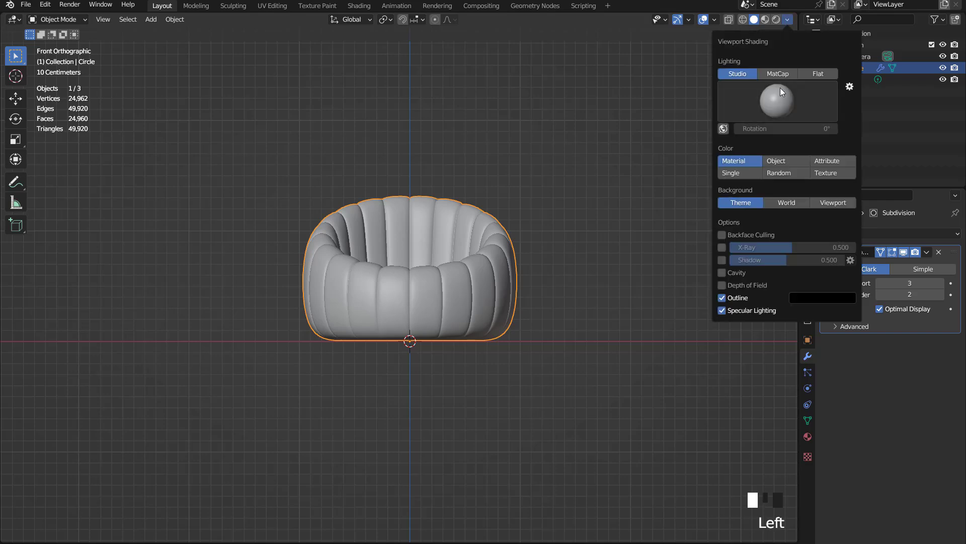
{"action": "left_click", "coordinate": [778, 74]}
{"action": "left_click", "coordinate": [740, 74]}
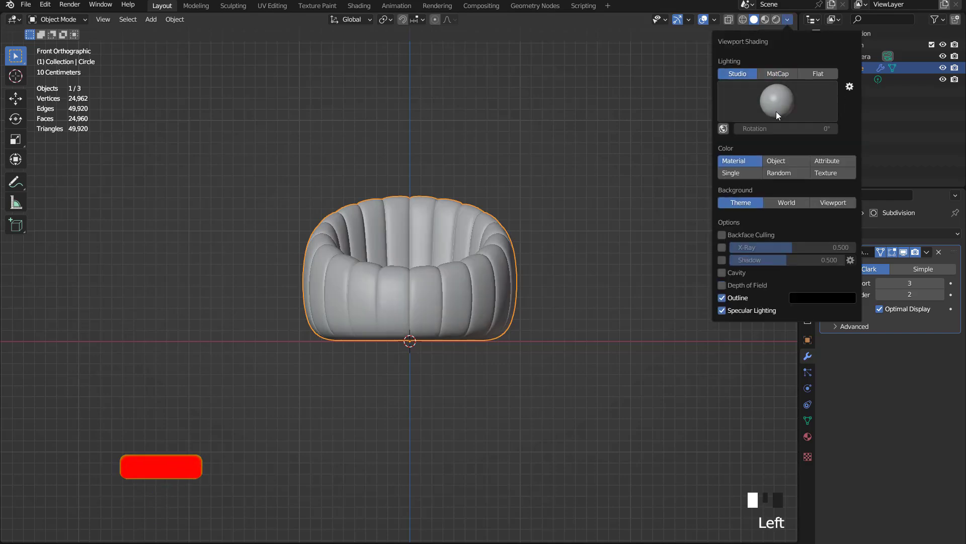
{"action": "left_click", "coordinate": [776, 115]}
{"action": "left_click", "coordinate": [749, 140]}
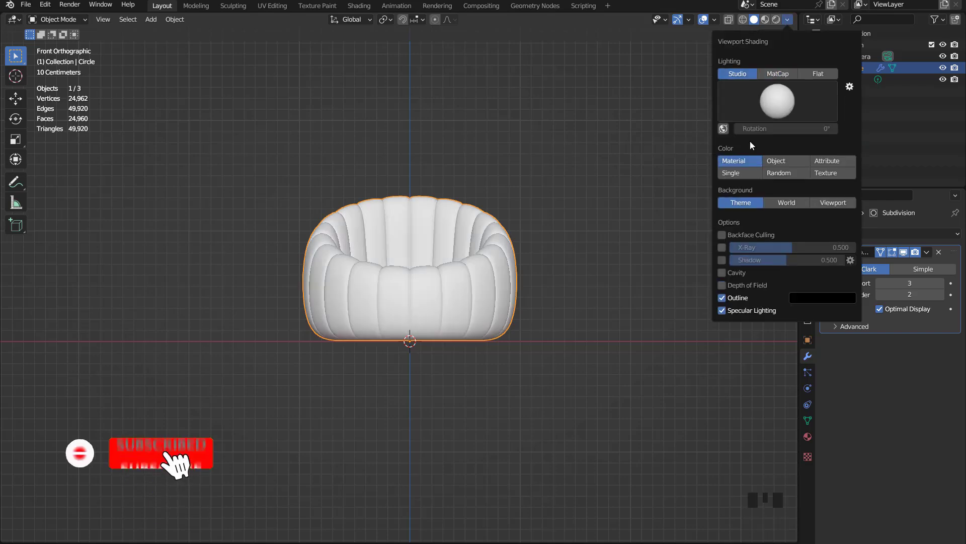
{"action": "left_click", "coordinate": [722, 261]}
{"action": "left_click", "coordinate": [723, 273]}
{"action": "mouse_move", "coordinate": [460, 241]}
{"action": "middle_mouse_down"}
{"action": "mouse_move", "coordinate": [419, 288]}
{"action": "mouse_move", "coordinate": [426, 276]}
{"action": "mouse_move", "coordinate": [304, 257]}
{"action": "mouse_move", "coordinate": [411, 268]}
{"action": "middle_mouse_up"}
{"action": "scroll", "coordinate": [413, 267], "scroll_direction": "down", "scroll_amount": 2}
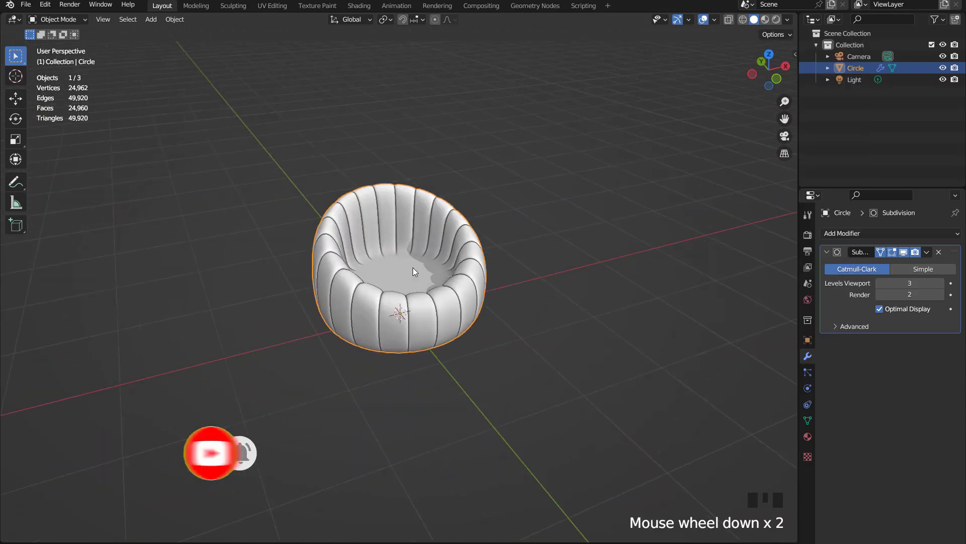
Step: Change the viewport lighting to MatCap and pick the glossy green material sphere
{"action": "key", "text": "KP_1"}
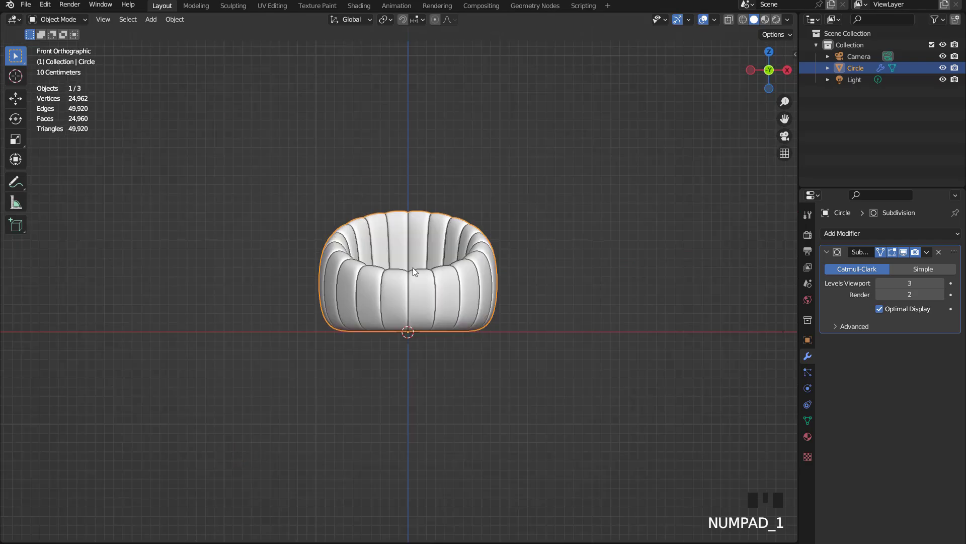
{"action": "left_click", "coordinate": [788, 19]}
{"action": "left_click", "coordinate": [779, 99]}
{"action": "left_click", "coordinate": [780, 99]}
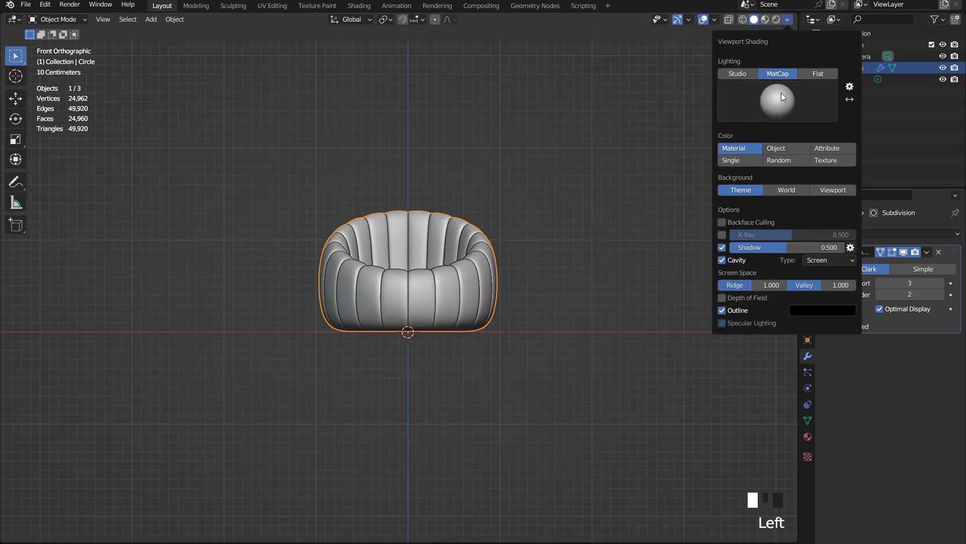
{"action": "left_click", "coordinate": [780, 100]}
{"action": "left_click", "coordinate": [717, 181]}
{"action": "middle_click_drag", "start_coordinate": [439, 237], "coordinate": [455, 253]}
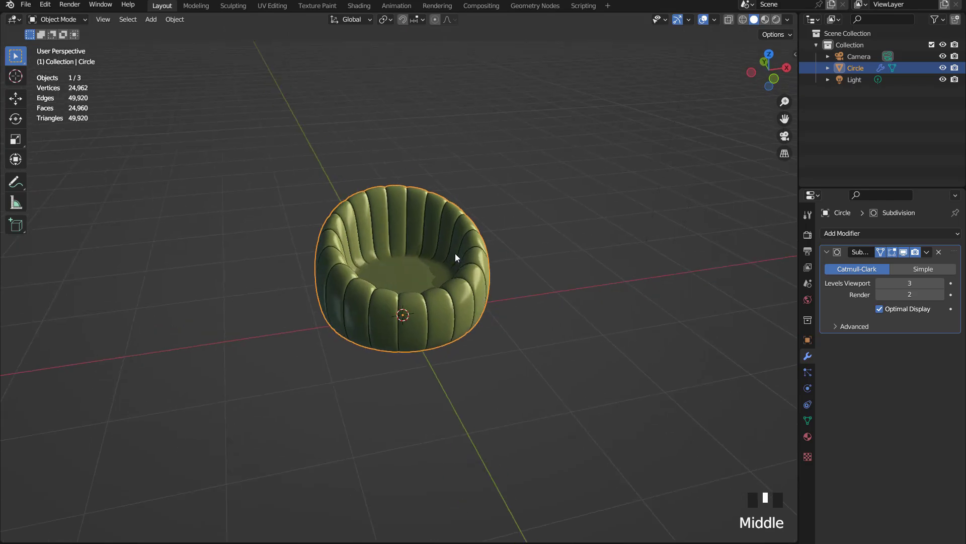
{"action": "scroll", "coordinate": [456, 257], "scroll_direction": "up", "scroll_amount": 2}
Step: Change the Cavity type of the viewport shading
{"action": "left_click", "coordinate": [788, 19]}
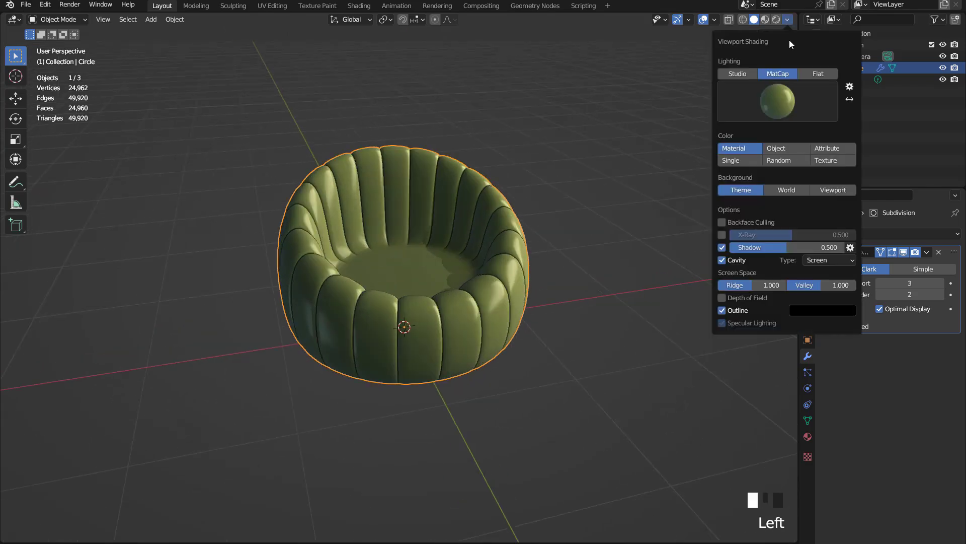
{"action": "left_click", "coordinate": [818, 263]}
{"action": "left_click", "coordinate": [827, 300]}
{"action": "mouse_move", "coordinate": [518, 253]}
{"action": "middle_mouse_down"}
{"action": "mouse_move", "coordinate": [404, 260]}
{"action": "mouse_move", "coordinate": [480, 246]}
{"action": "middle_mouse_up"}
{"action": "scroll", "coordinate": [481, 243], "scroll_direction": "down", "scroll_amount": 1}
Step: Add a cube, isolate it in local view and give it a Subdivision Surface at level 3
{"action": "key", "text": "KP_1"}
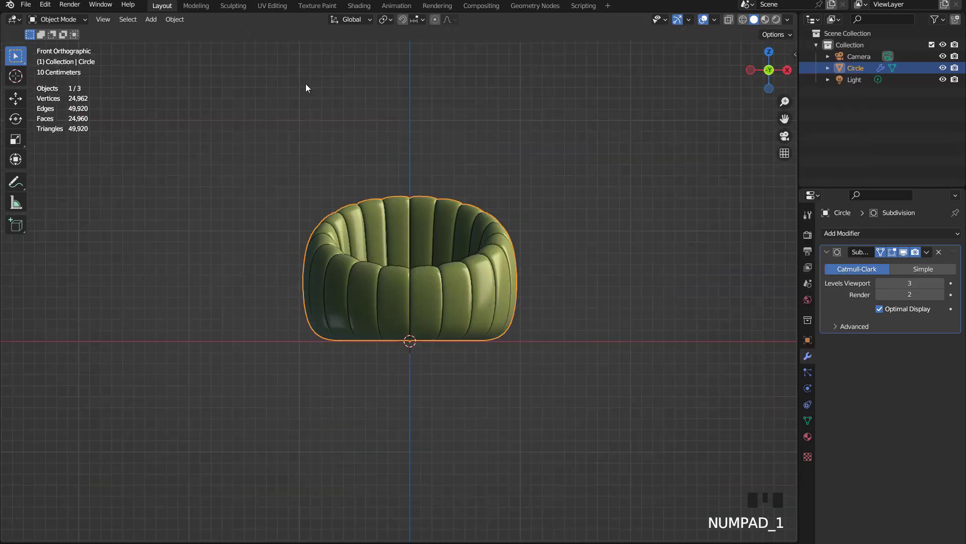
{"action": "left_click", "coordinate": [157, 22]}
{"action": "mouse_move", "coordinate": [157, 33]}
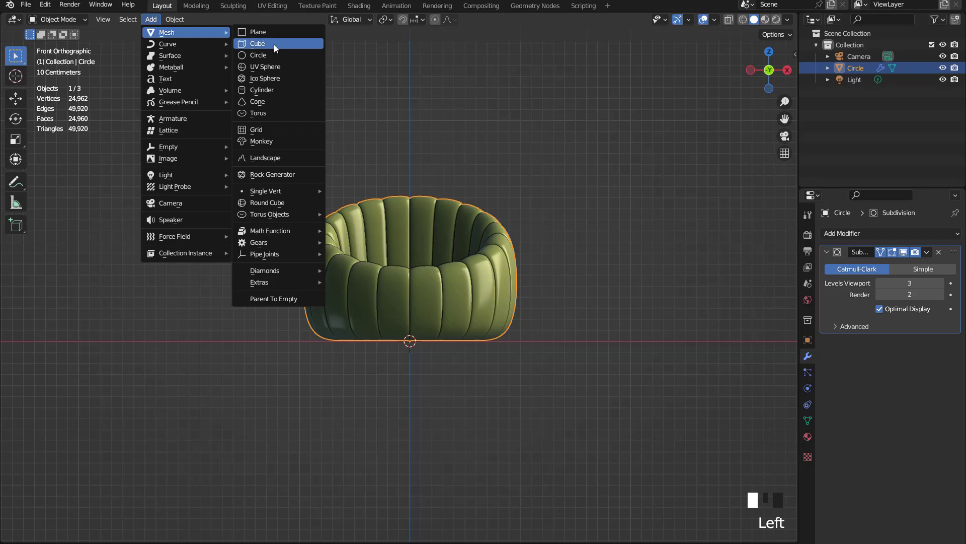
{"action": "left_click", "coordinate": [274, 44]}
{"action": "key", "text": "KP_Divide"}
{"action": "scroll", "coordinate": [427, 107], "scroll_direction": "down", "scroll_amount": 4}
{"action": "middle_click_drag", "start_coordinate": [428, 108], "coordinate": [415, 193]}
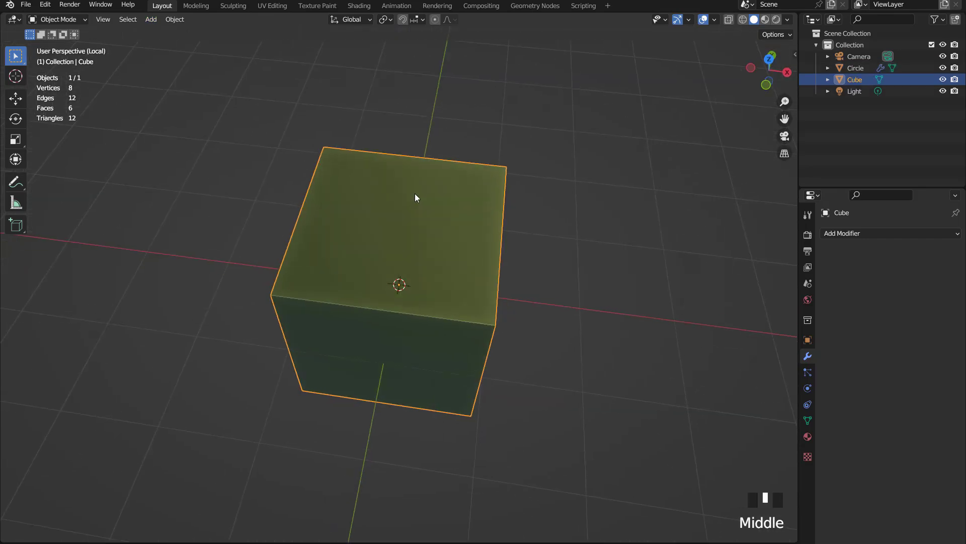
{"action": "scroll", "coordinate": [418, 188], "scroll_direction": "down", "scroll_amount": 1}
{"action": "key", "text": "ctrl+3"}
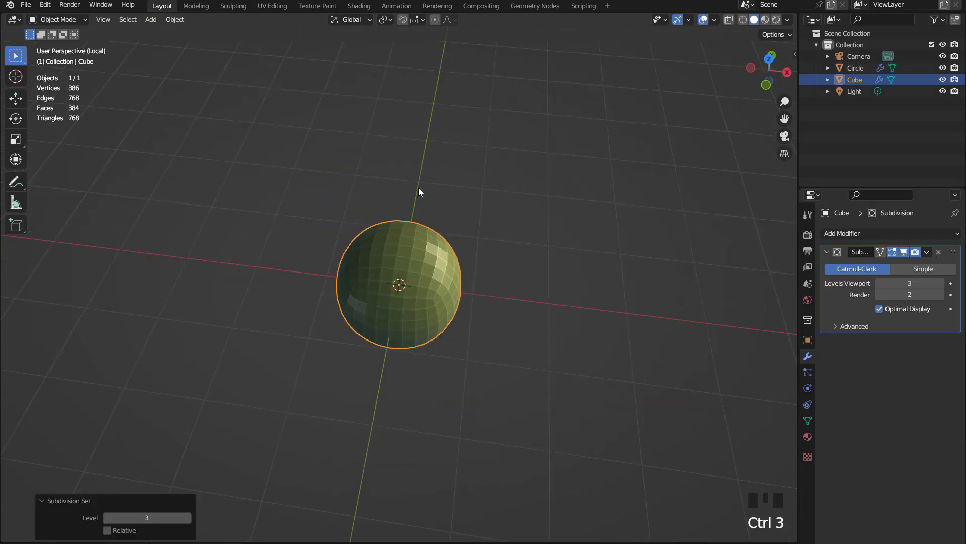
Step: Subdivide all faces of the cube once in Edit Mode
{"action": "key", "text": "KP_1"}
{"action": "key", "text": "Tab"}
{"action": "right_click", "coordinate": [397, 167]}
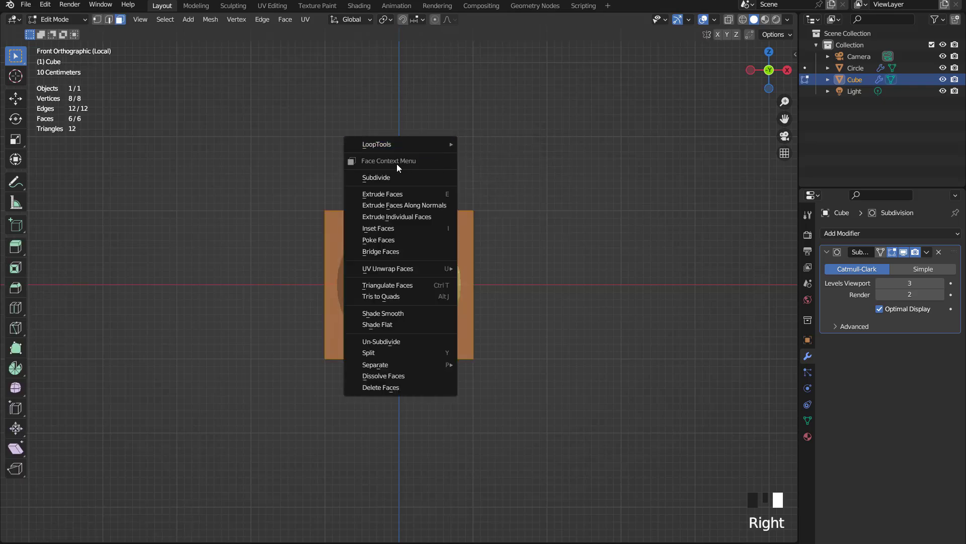
{"action": "left_click", "coordinate": [376, 177]}
Step: Select the horizontal edge loop around the cube's mid-height and dissolve it
{"action": "scroll", "coordinate": [431, 262], "scroll_direction": "up", "scroll_amount": 2}
{"action": "key", "text": "2"}
{"action": "double_click", "coordinate": [464, 284]}
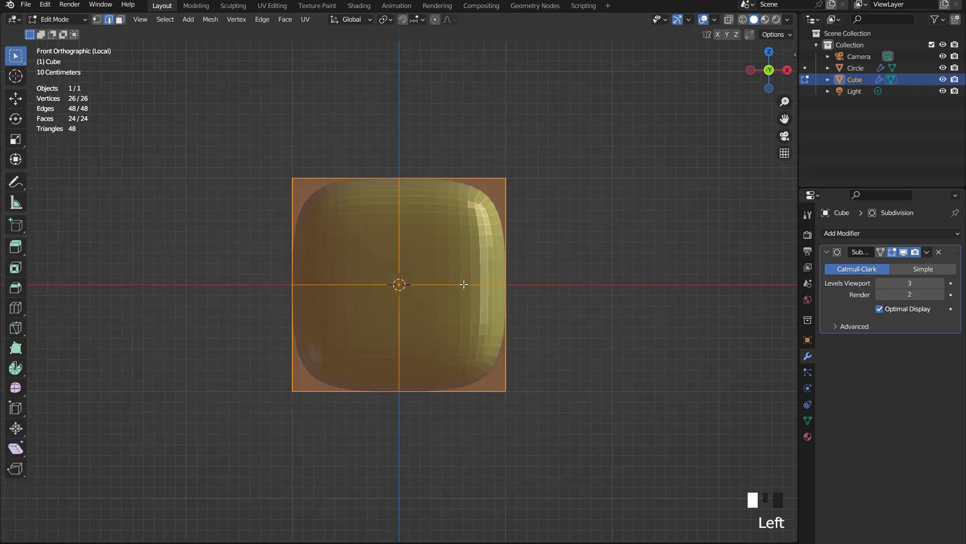
{"action": "right_click", "coordinate": [557, 242]}
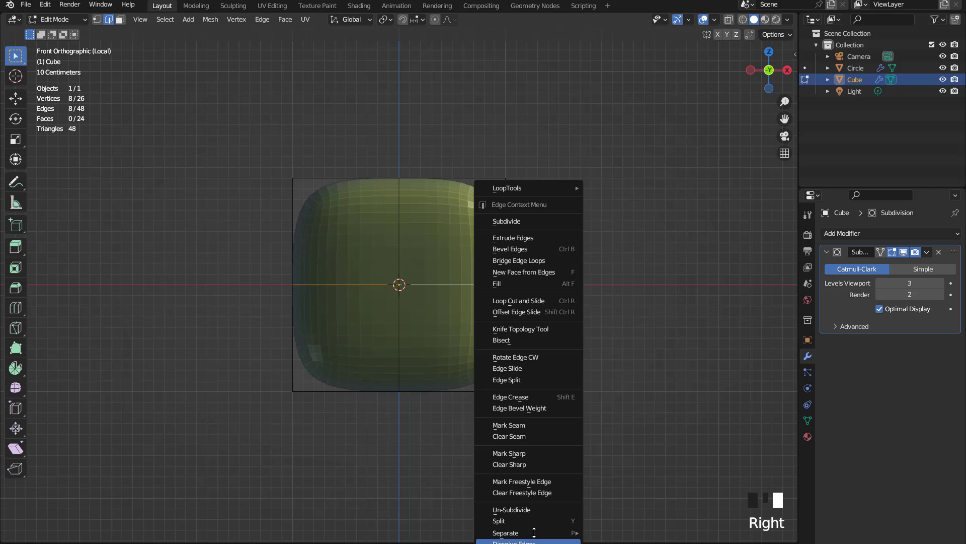
{"action": "left_click", "coordinate": [534, 540]}
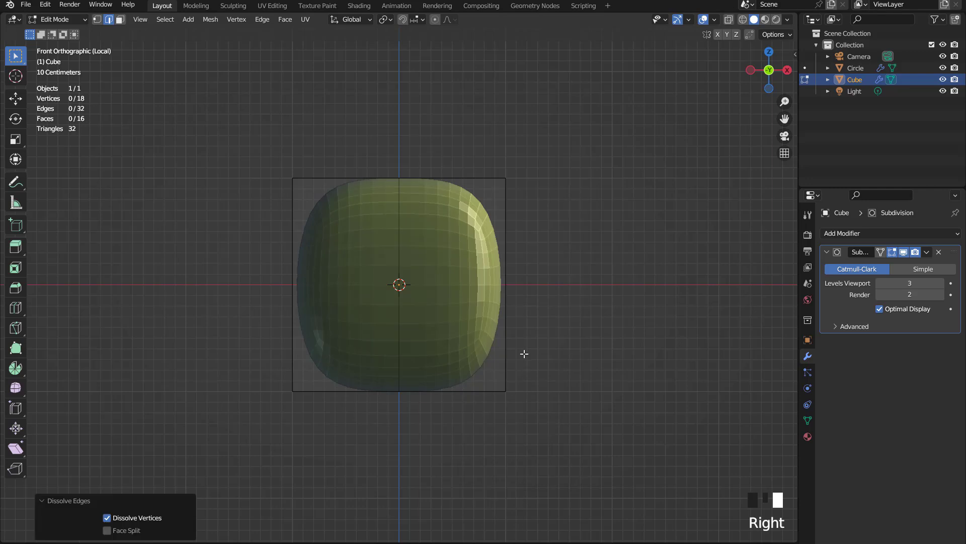
Step: Flatten the whole cube mesh along Z to a scale of about 0.132 and return to Object Mode
{"action": "key", "text": "a"}
{"action": "key", "text": "s"}
{"action": "key", "text": "z"}
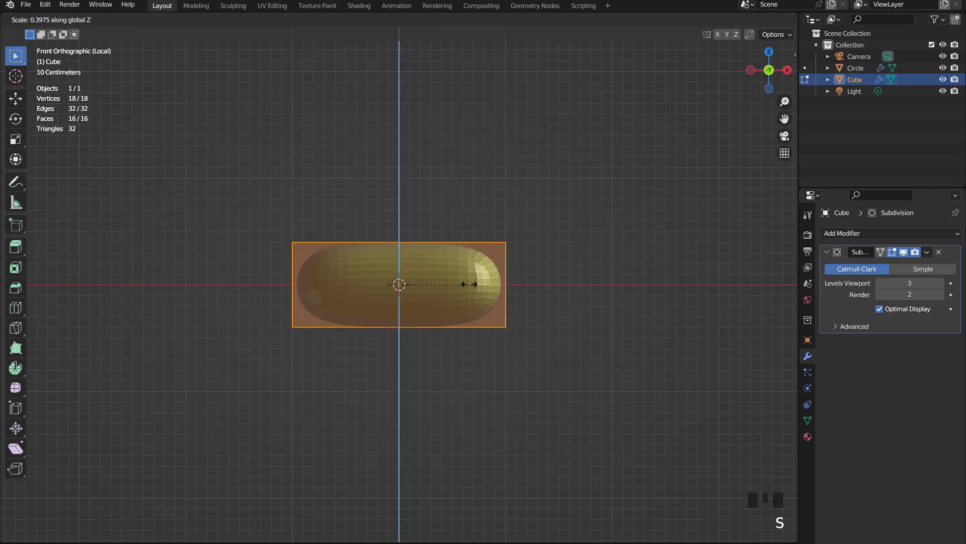
{"action": "left_click", "coordinate": [432, 284]}
{"action": "middle_click_drag", "start_coordinate": [432, 284], "coordinate": [433, 291]}
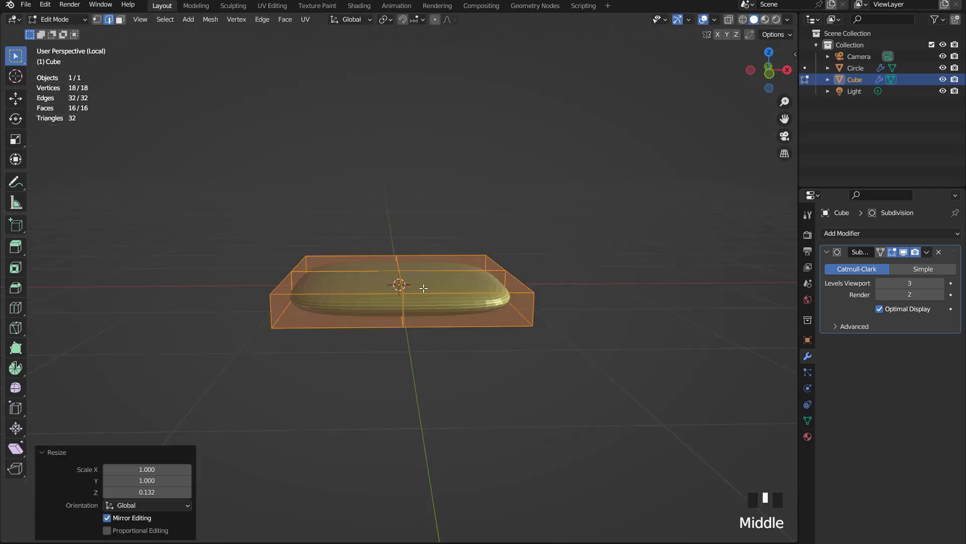
{"action": "scroll", "coordinate": [433, 291], "scroll_direction": "up", "scroll_amount": 2}
{"action": "key", "text": "Tab"}
{"action": "middle_click_drag", "start_coordinate": [499, 257], "coordinate": [499, 282]}
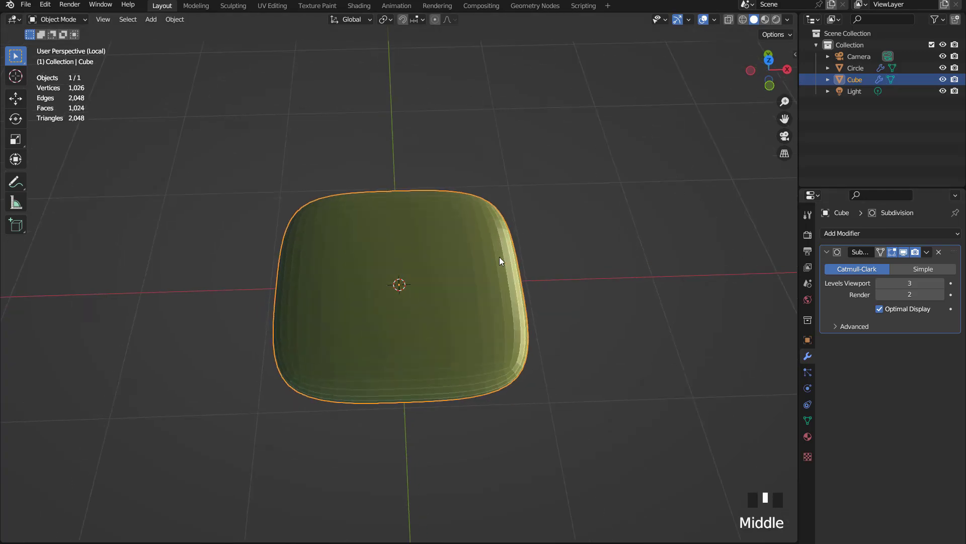
Step: With X-ray on in top view, select the vertices at the cushion's four corners, scale them slightly inward and return to Object Mode
{"action": "key", "text": "KP_7"}
{"action": "key", "text": "Tab"}
{"action": "key", "text": "1"}
{"action": "left_click_drag", "start_coordinate": [500, 114], "coordinate": [579, 200]}
{"action": "left_click_drag", "start_coordinate": [212, 113], "coordinate": [337, 217], "text": "shift"}
{"action": "left_click_drag", "start_coordinate": [209, 340], "coordinate": [355, 467], "text": "shift"}
{"action": "left_click", "coordinate": [730, 20]}
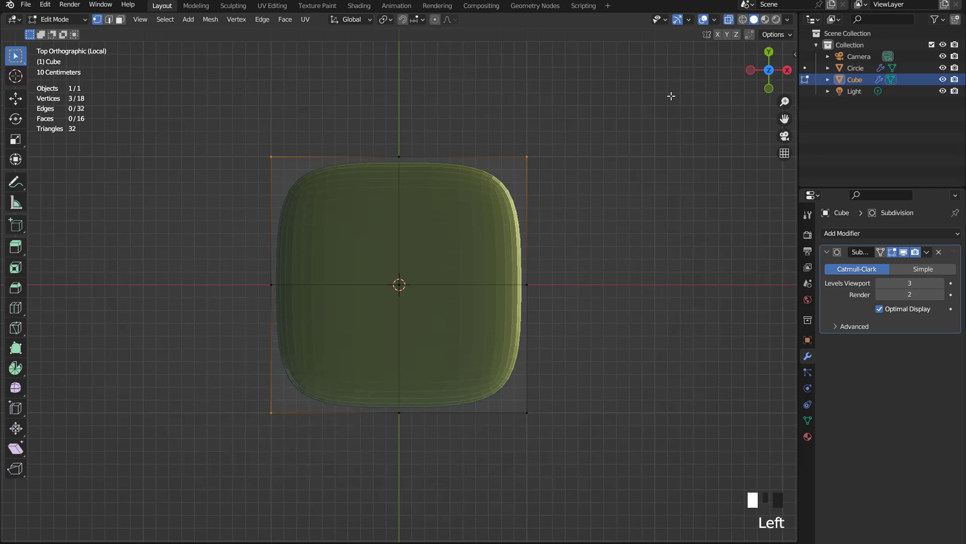
{"action": "left_click_drag", "start_coordinate": [493, 132], "coordinate": [585, 205]}
{"action": "left_click_drag", "start_coordinate": [246, 133], "coordinate": [307, 214], "text": "shift"}
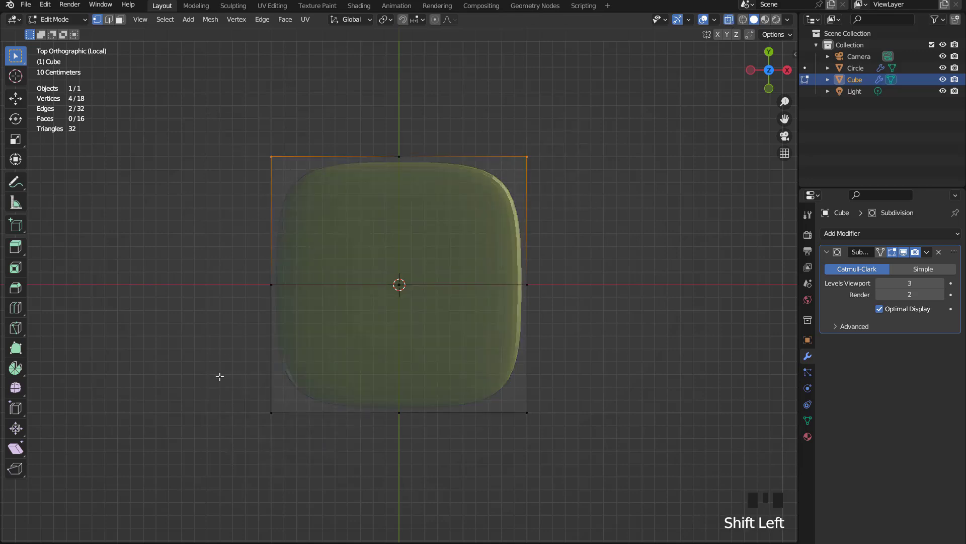
{"action": "left_click_drag", "start_coordinate": [219, 376], "coordinate": [307, 438], "text": "shift"}
{"action": "left_click_drag", "start_coordinate": [493, 373], "coordinate": [583, 453], "text": "shift"}
{"action": "key", "text": "s"}
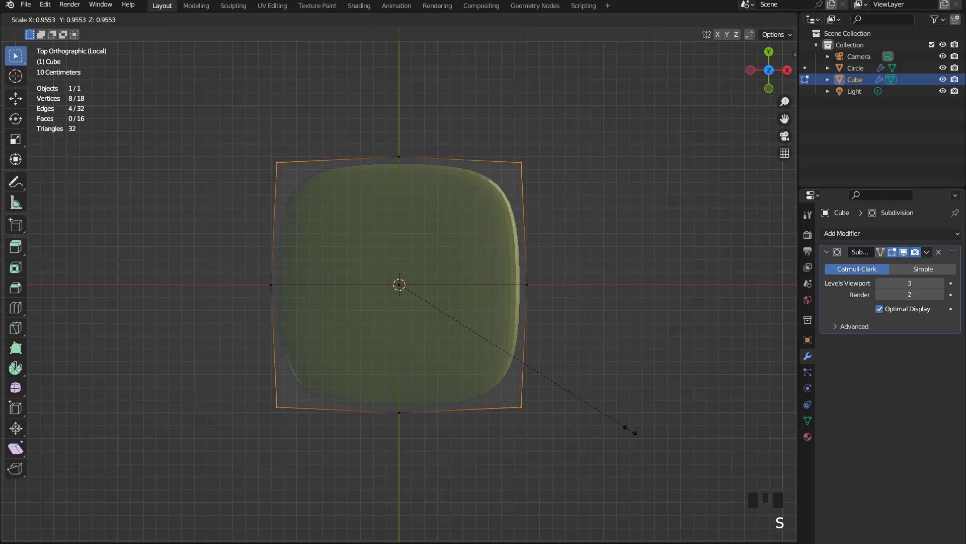
{"action": "left_click", "coordinate": [615, 402]}
{"action": "key", "text": "Tab"}
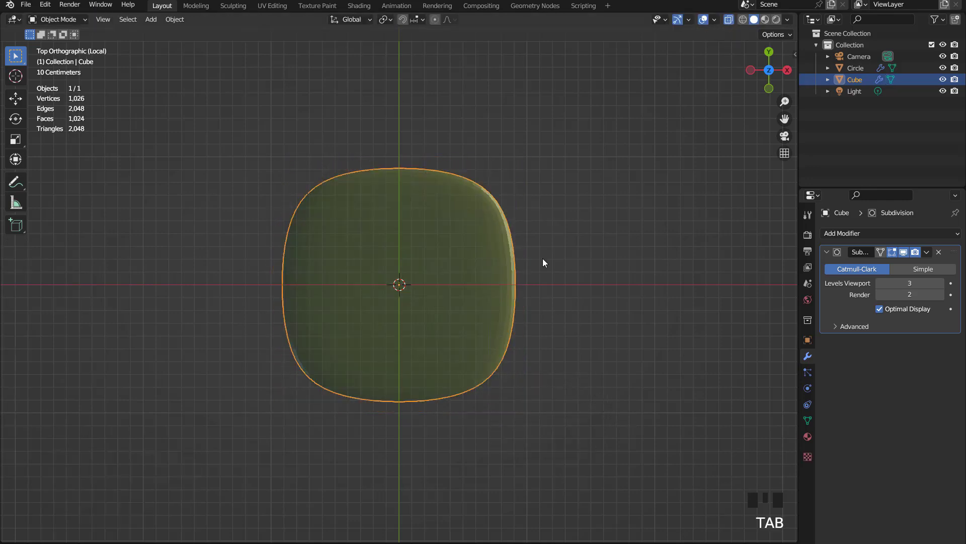
Step: Apply the cushion's Subdivision modifier and turn off X-ray
{"action": "middle_click_drag", "start_coordinate": [542, 258], "coordinate": [554, 191]}
{"action": "left_click", "coordinate": [927, 252]}
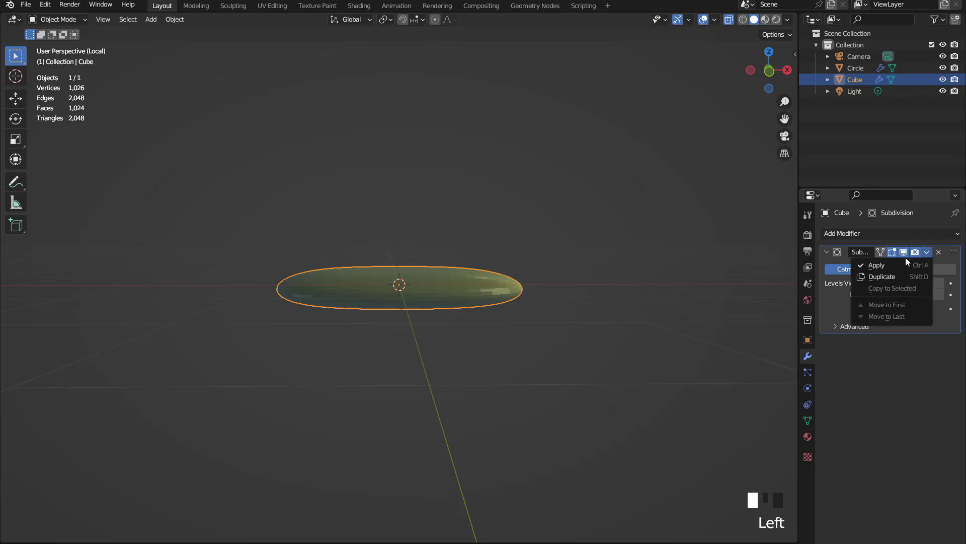
{"action": "left_click", "coordinate": [869, 266]}
{"action": "left_click", "coordinate": [729, 21]}
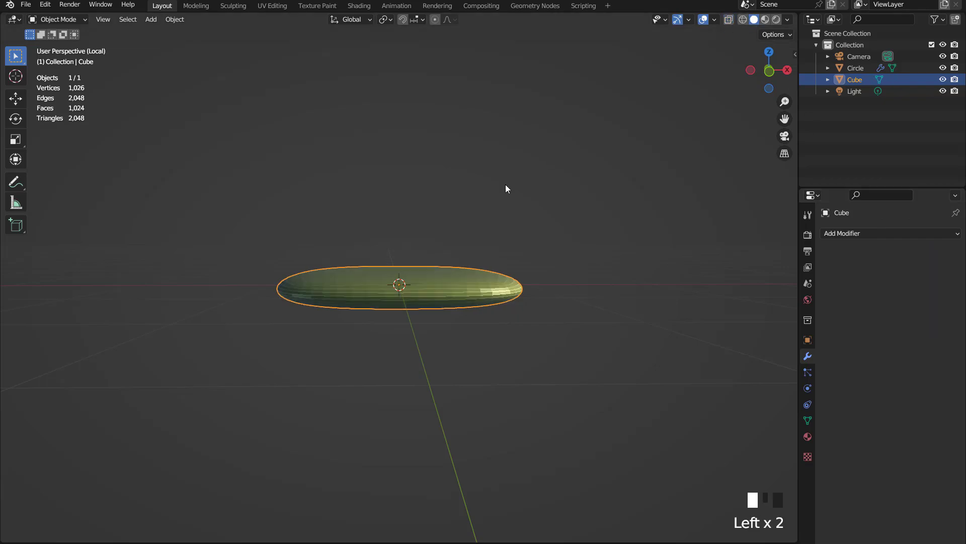
Step: Select the horizontal edge loop around the cushion's mid-height and assign it to a new vertex group named pin
{"action": "middle_click_drag", "start_coordinate": [505, 187], "coordinate": [512, 243]}
{"action": "scroll", "coordinate": [511, 243], "scroll_direction": "up", "scroll_amount": 2}
{"action": "key", "text": "KP_1"}
{"action": "key", "text": "Tab"}
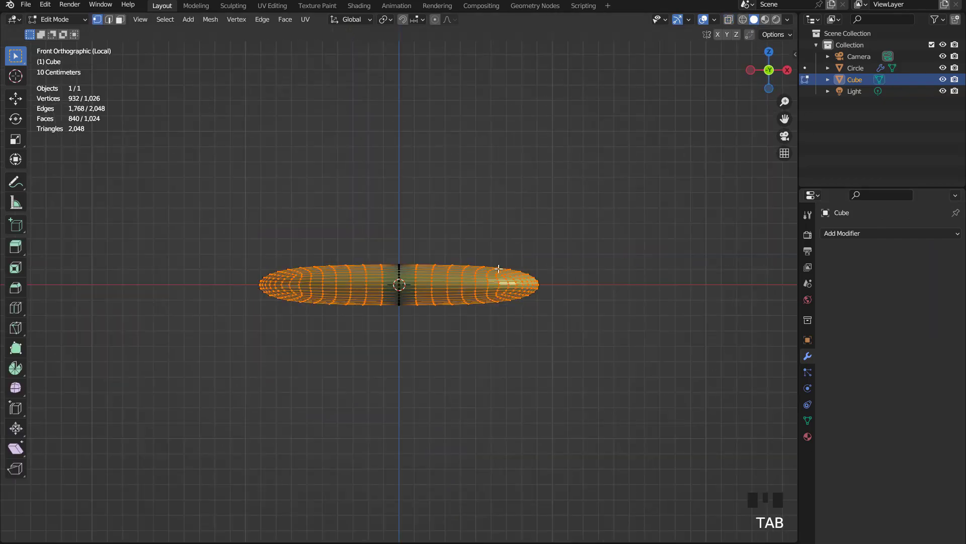
{"action": "scroll", "coordinate": [499, 268], "scroll_direction": "up", "scroll_amount": 5}
{"action": "key", "text": "2"}
{"action": "left_click", "coordinate": [457, 282], "text": "alt"}
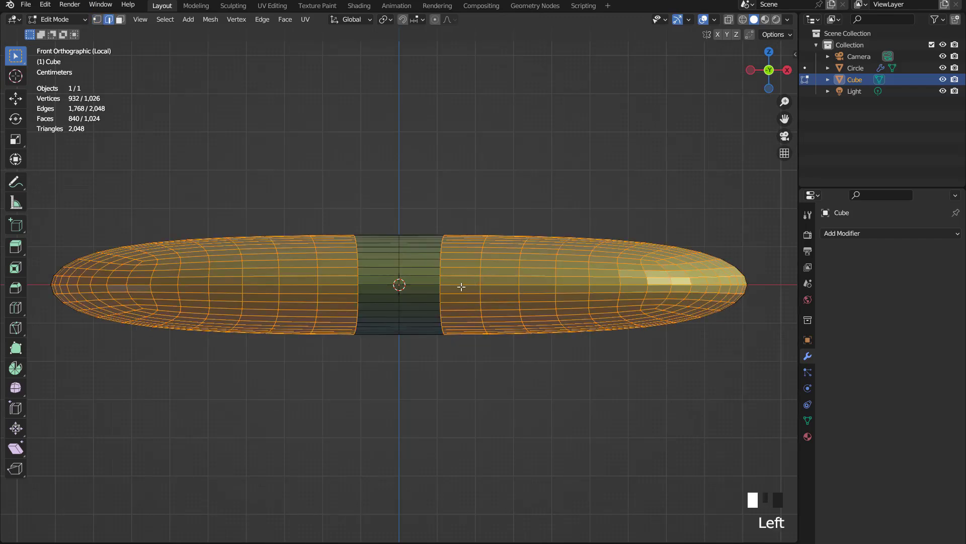
{"action": "scroll", "coordinate": [440, 237], "scroll_direction": "down", "scroll_amount": 3}
{"action": "middle_click_drag", "start_coordinate": [440, 237], "coordinate": [462, 252]}
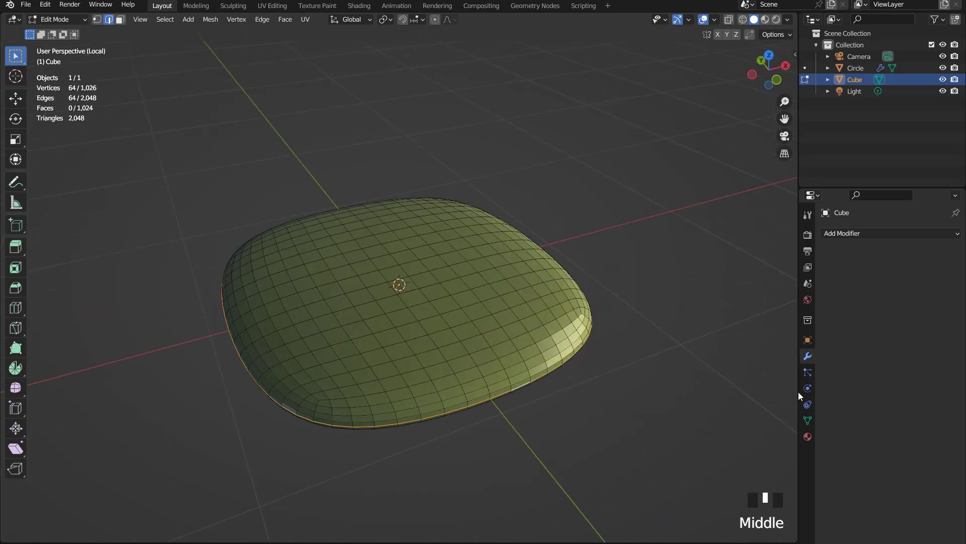
{"action": "left_click", "coordinate": [808, 421]}
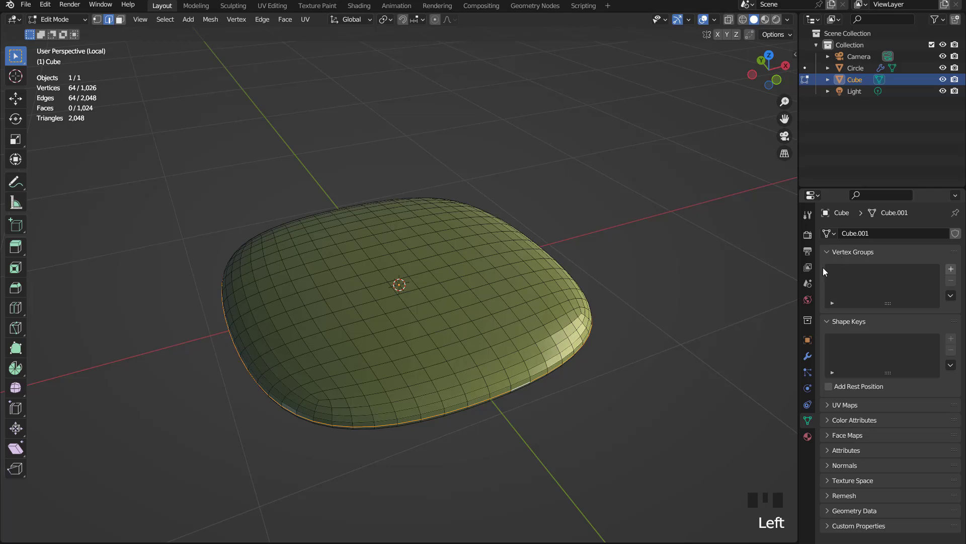
{"action": "left_click", "coordinate": [951, 269]}
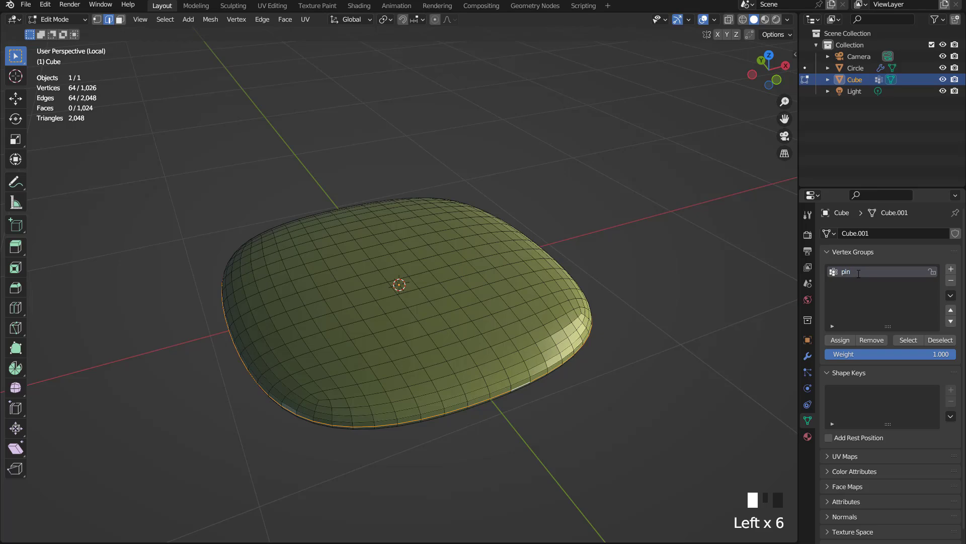
{"action": "left_click", "coordinate": [839, 342]}
Step: Check the pin group's members by clearing the selection and selecting the group's vertices again
{"action": "left_click", "coordinate": [777, 334]}
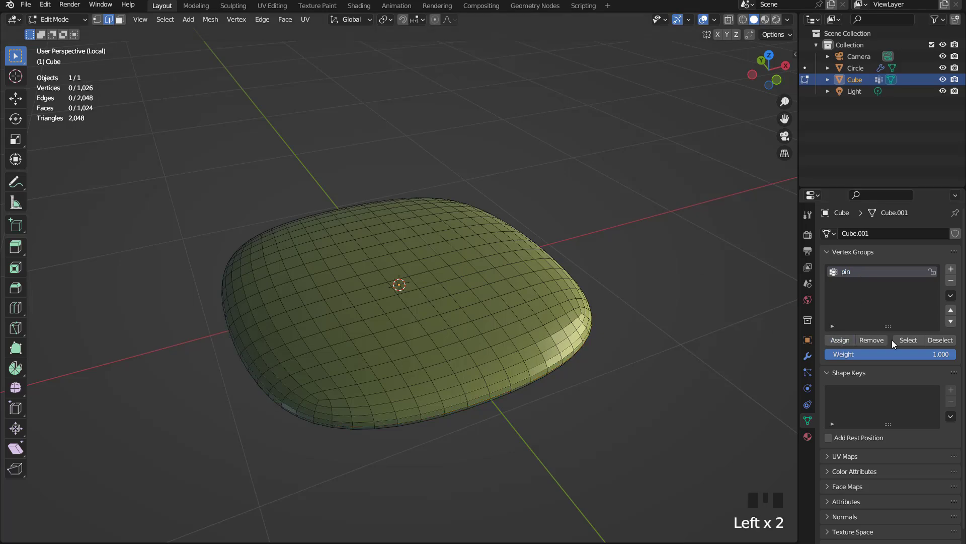
{"action": "mouse_move", "coordinate": [563, 287]}
{"action": "middle_mouse_down"}
{"action": "mouse_move", "coordinate": [567, 267]}
{"action": "mouse_move", "coordinate": [578, 284]}
{"action": "middle_mouse_up"}
{"action": "left_click", "coordinate": [908, 339]}
Step: Return to Object Mode, add Cloth physics to the cushion and widen the properties area
{"action": "key", "text": "Tab"}
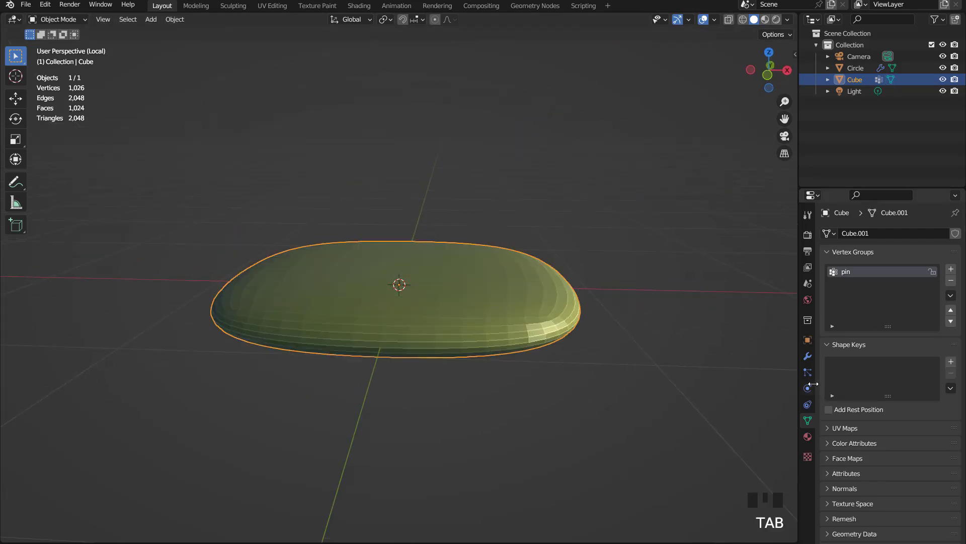
{"action": "left_click", "coordinate": [807, 388]}
{"action": "left_click", "coordinate": [892, 258]}
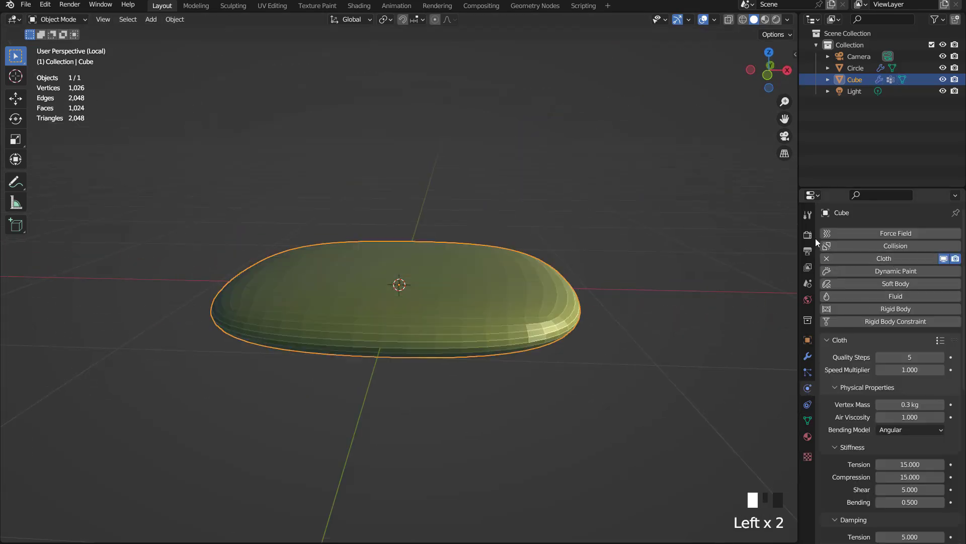
{"action": "left_click_drag", "start_coordinate": [800, 216], "coordinate": [735, 217]}
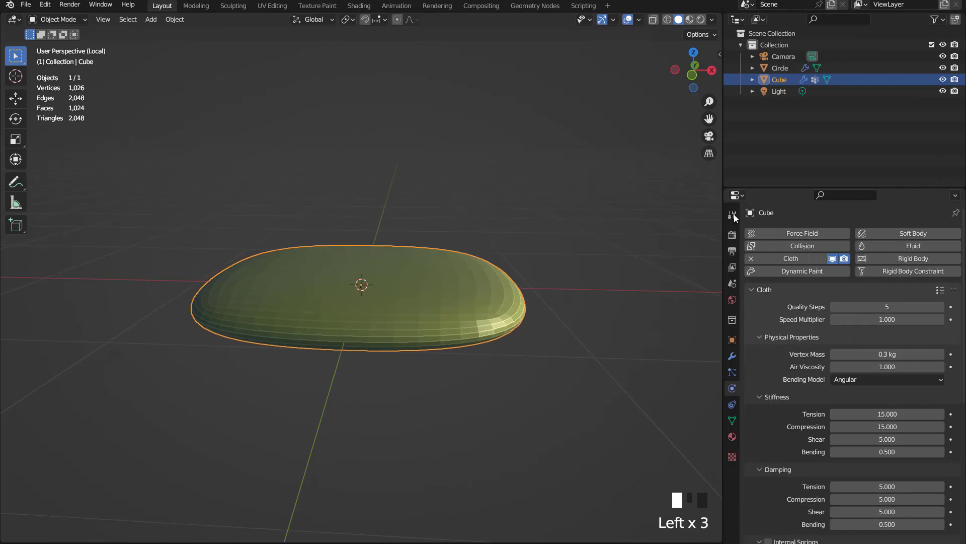
Step: Enable Pressure in the cloth settings and set it to 15
{"action": "scroll", "coordinate": [862, 340], "scroll_direction": "down", "scroll_amount": 9}
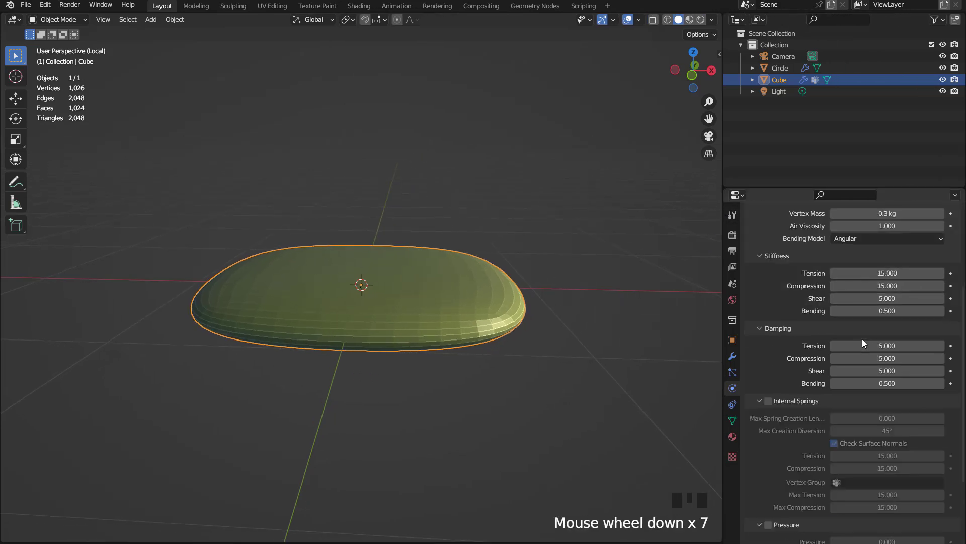
{"action": "left_click", "coordinate": [768, 484]}
{"action": "scroll", "coordinate": [825, 406], "scroll_direction": "down", "scroll_amount": 4}
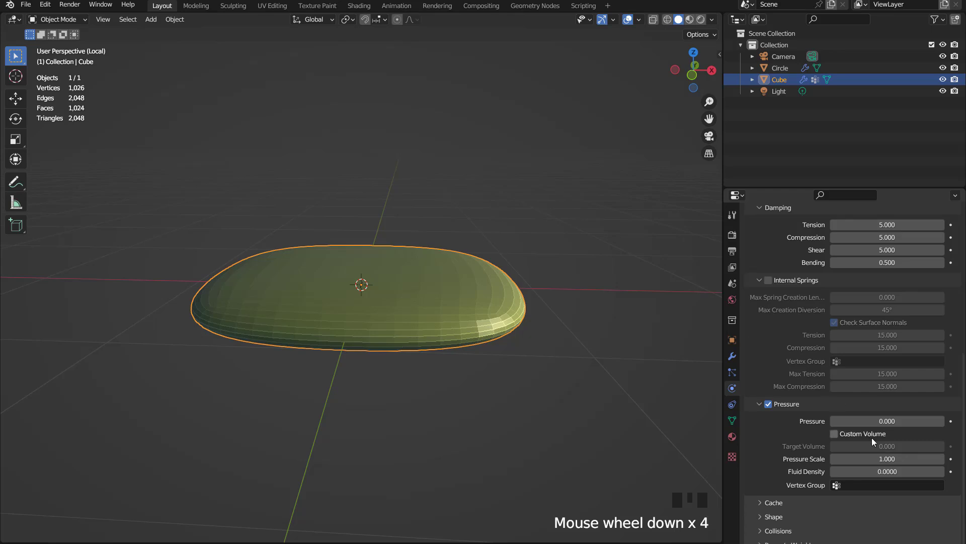
{"action": "left_click", "coordinate": [886, 421]}
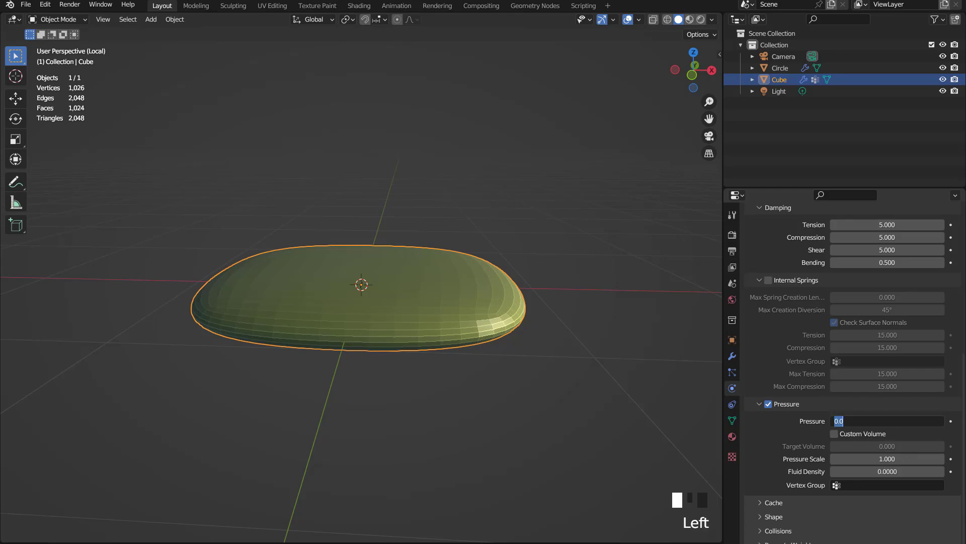
{"action": "key", "text": "Return"}
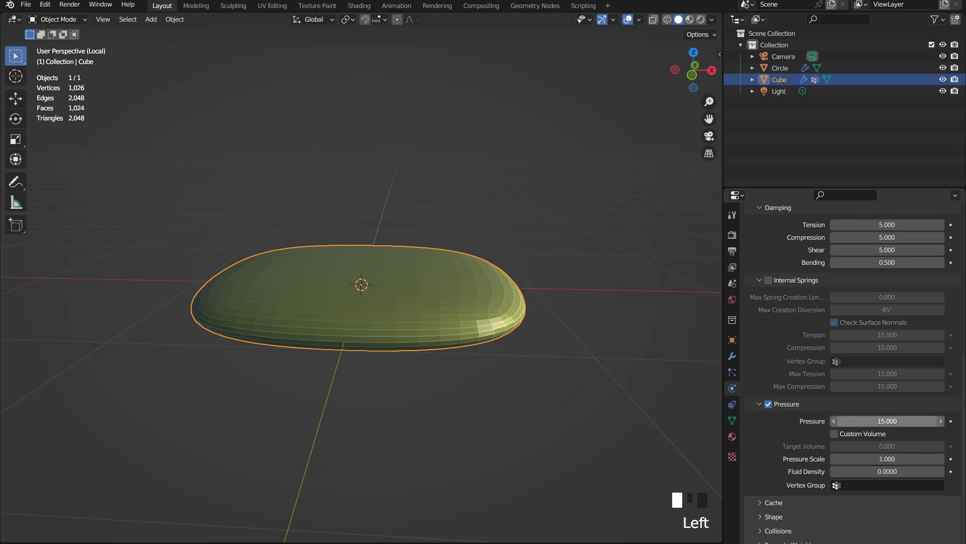
Step: Set the cloth's Pin Group to the pin vertex group
{"action": "scroll", "coordinate": [837, 417], "scroll_direction": "down", "scroll_amount": 3}
{"action": "left_click", "coordinate": [763, 447]}
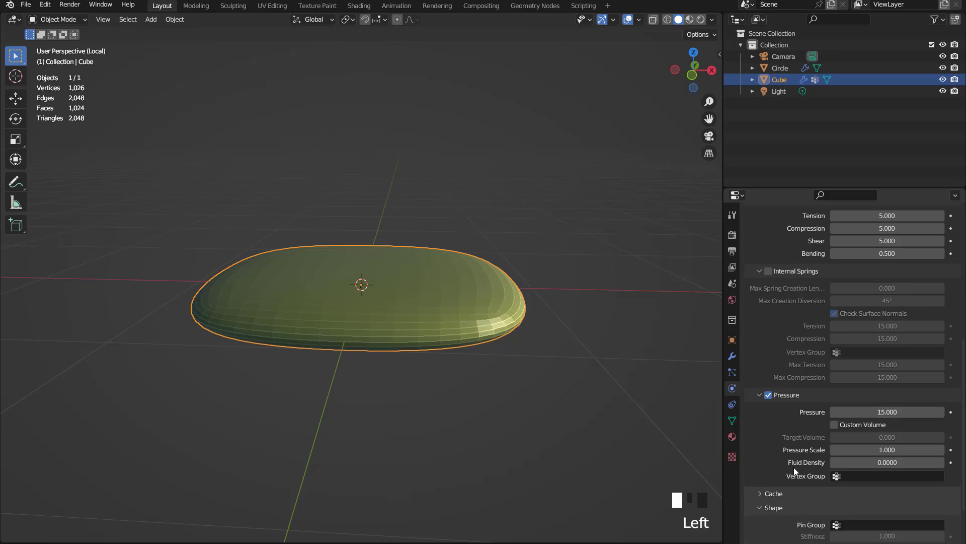
{"action": "left_click", "coordinate": [833, 462]}
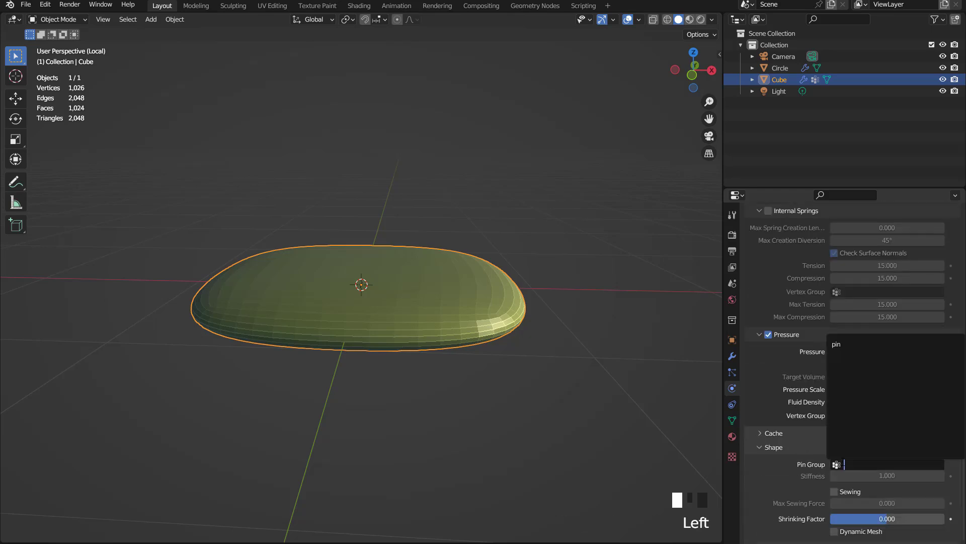
{"action": "left_click", "coordinate": [850, 344]}
Step: Set the Gravity field weight of the cloth to 0
{"action": "scroll", "coordinate": [792, 467], "scroll_direction": "down", "scroll_amount": 9}
{"action": "left_click", "coordinate": [805, 475]}
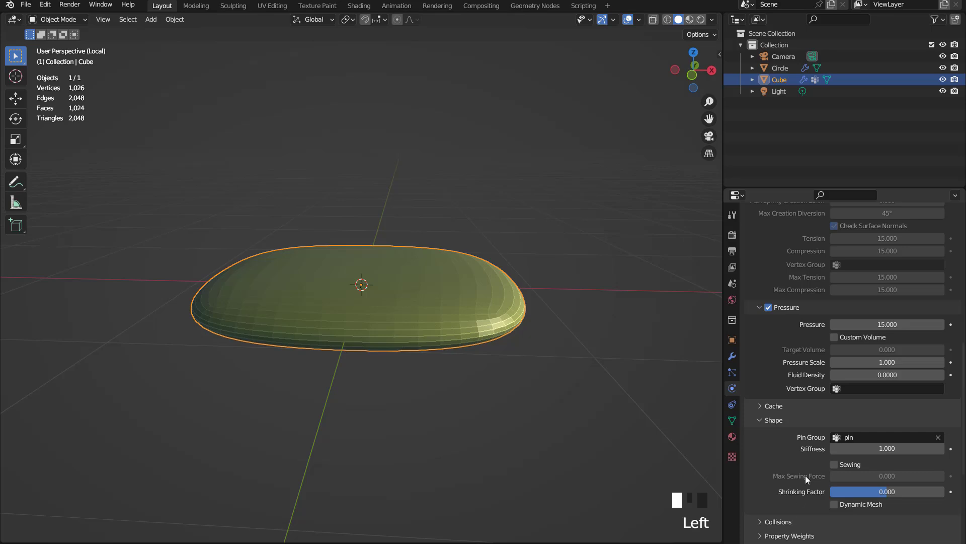
{"action": "scroll", "coordinate": [810, 460], "scroll_direction": "down", "scroll_amount": 9}
{"action": "left_click_drag", "start_coordinate": [953, 407], "coordinate": [460, 258]}
Step: Play the cloth simulation, stop it at frame 8 with the cushion inflated, and narrow the properties area again
{"action": "key", "text": "space"}
{"action": "key", "text": "space"}
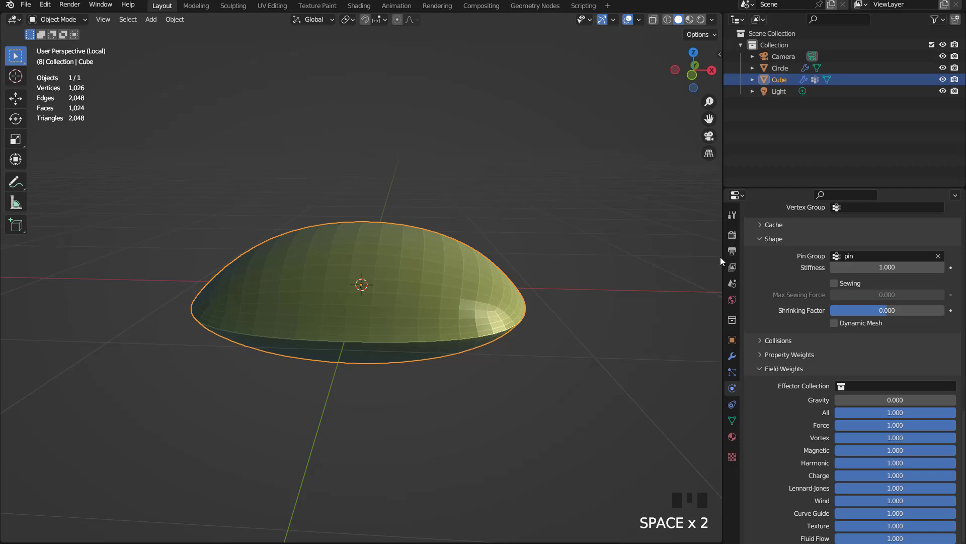
{"action": "left_click_drag", "start_coordinate": [724, 255], "coordinate": [797, 321]}
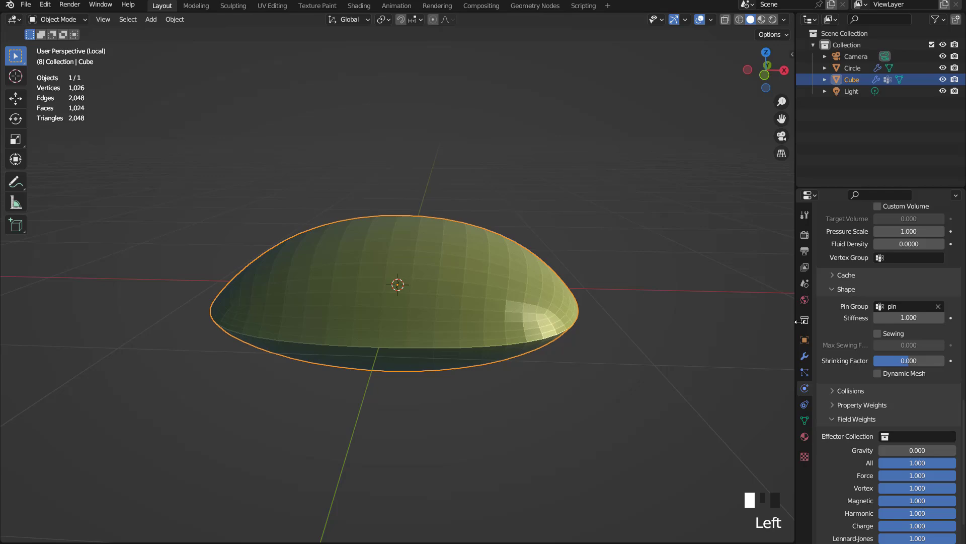
Step: Apply the Cloth modifier on the cushion to keep its inflated shape as the mesh
{"action": "left_click", "coordinate": [804, 357]}
{"action": "left_click", "coordinate": [929, 255]}
{"action": "left_click", "coordinate": [855, 263]}
{"action": "middle_click_drag", "start_coordinate": [720, 261], "coordinate": [517, 292]}
{"action": "key", "text": "KP_1"}
{"action": "scroll", "coordinate": [521, 259], "scroll_direction": "up", "scroll_amount": 2}
Step: Duplicate the cushion's seam edge loop in place, separate it into its own object and select that object
{"action": "key", "text": "Tab"}
{"action": "key", "text": "shift+d"}
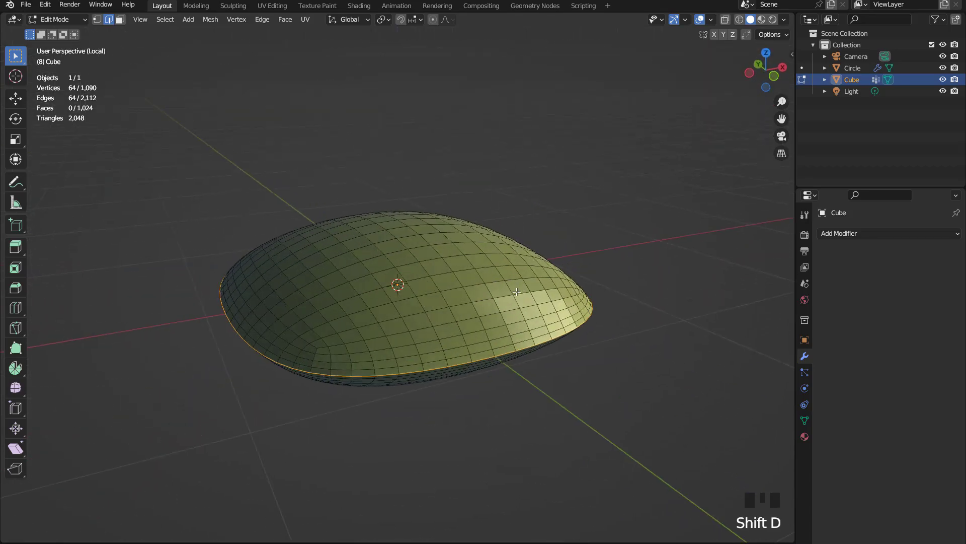
{"action": "right_click", "coordinate": [532, 182]}
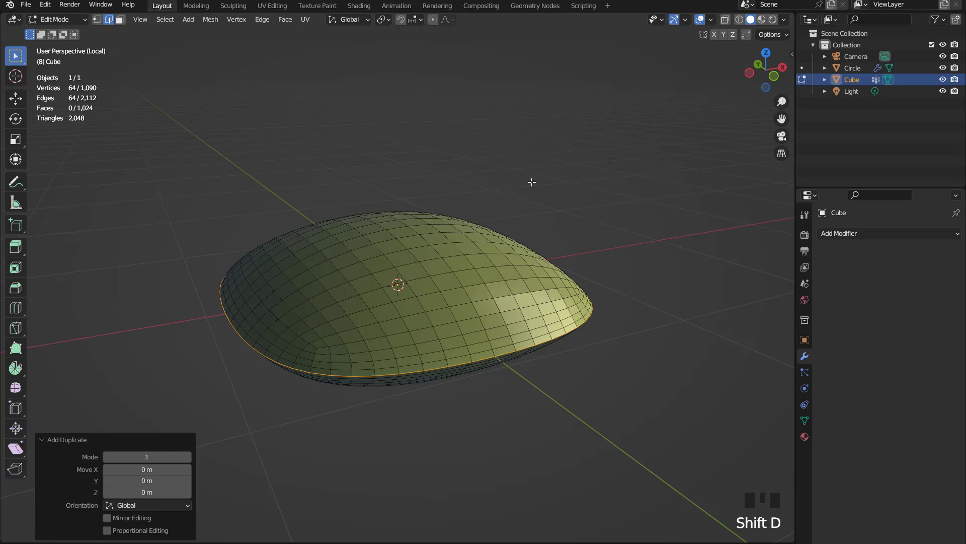
{"action": "key", "text": "p"}
{"action": "left_click", "coordinate": [532, 181]}
{"action": "key", "text": "Tab"}
{"action": "left_click", "coordinate": [854, 90]}
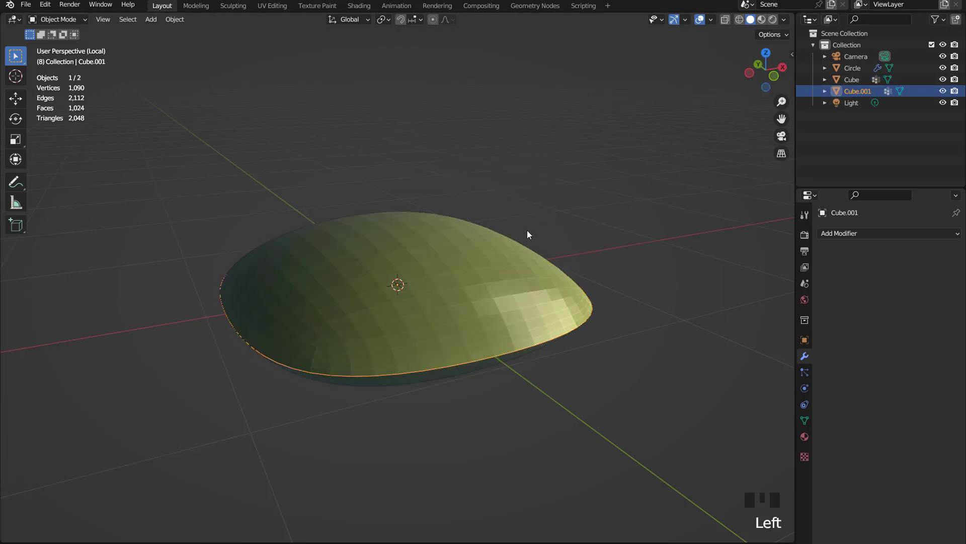
Step: Thin out the separated seam loop by applying Checker Deselect to all its vertices and dissolving every second one
{"action": "key", "text": "KP_7"}
{"action": "key", "text": "Tab"}
{"action": "key", "text": "a"}
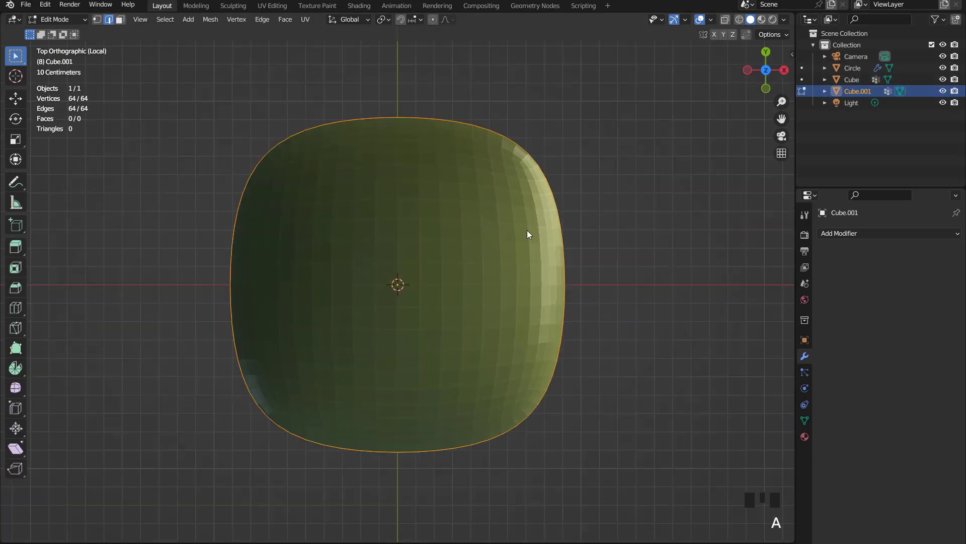
{"action": "key", "text": "1"}
{"action": "left_click", "coordinate": [166, 19]}
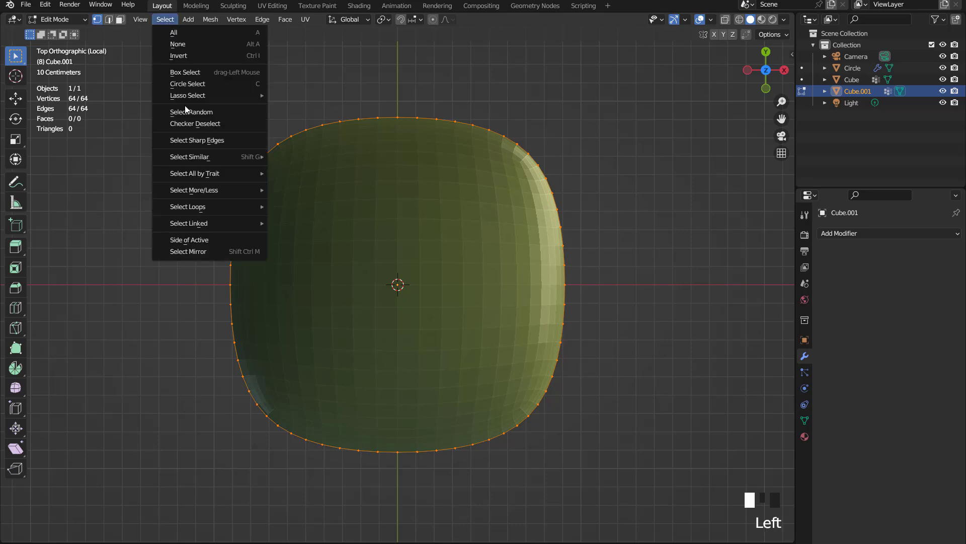
{"action": "left_click", "coordinate": [208, 126]}
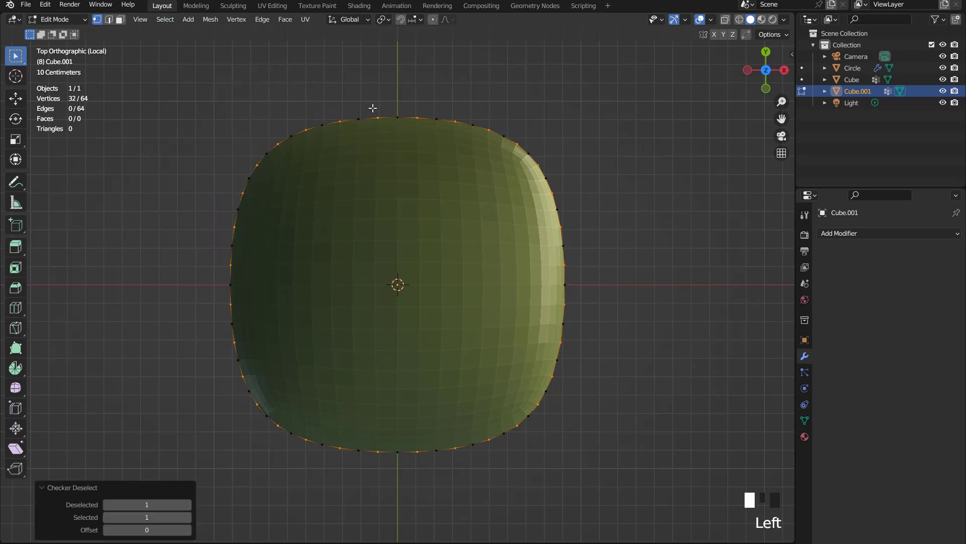
{"action": "right_click_drag", "start_coordinate": [373, 90], "coordinate": [333, 337]}
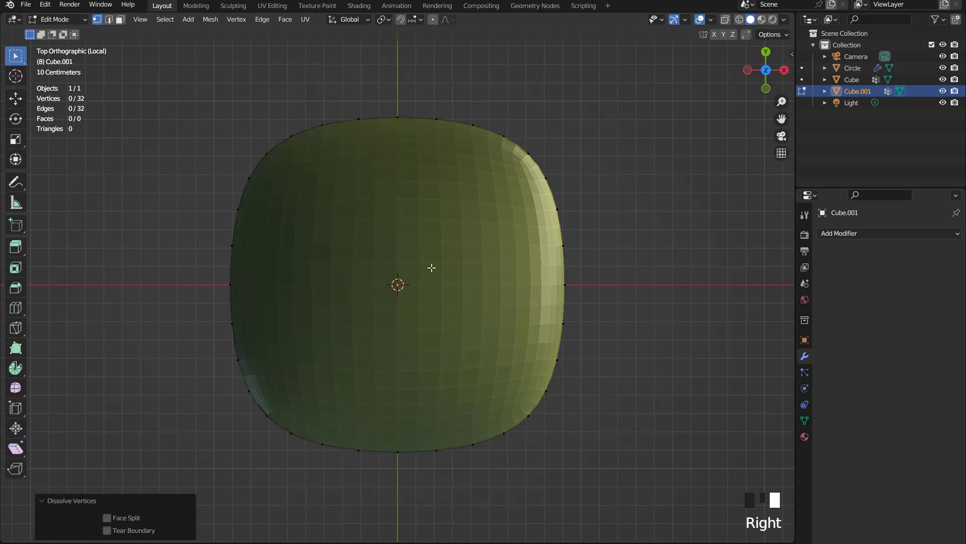
{"action": "key", "text": "Tab"}
Step: Convert the seam loop object from a mesh to a curve
{"action": "middle_click_drag", "start_coordinate": [500, 272], "coordinate": [526, 183]}
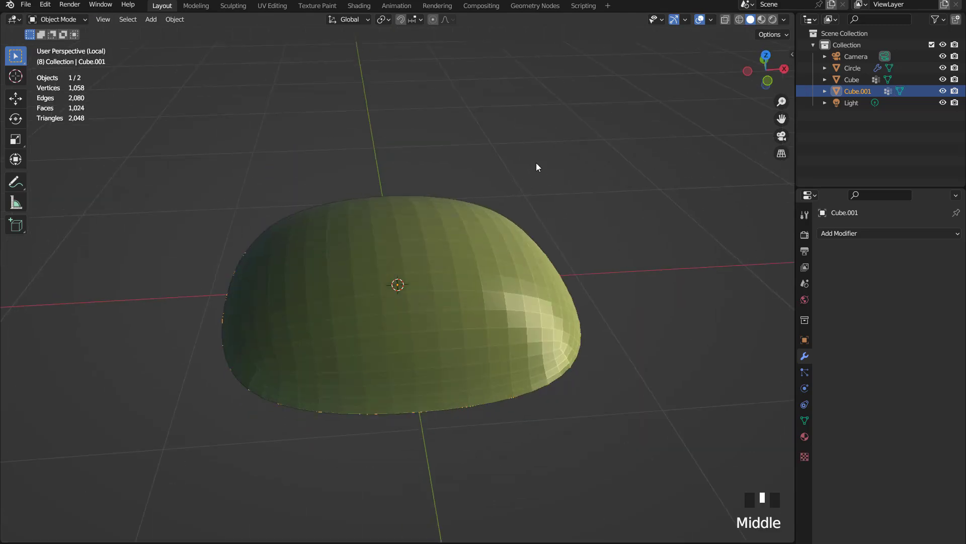
{"action": "right_click", "coordinate": [493, 174]}
{"action": "mouse_move", "coordinate": [489, 191]}
{"action": "left_click", "coordinate": [589, 191]}
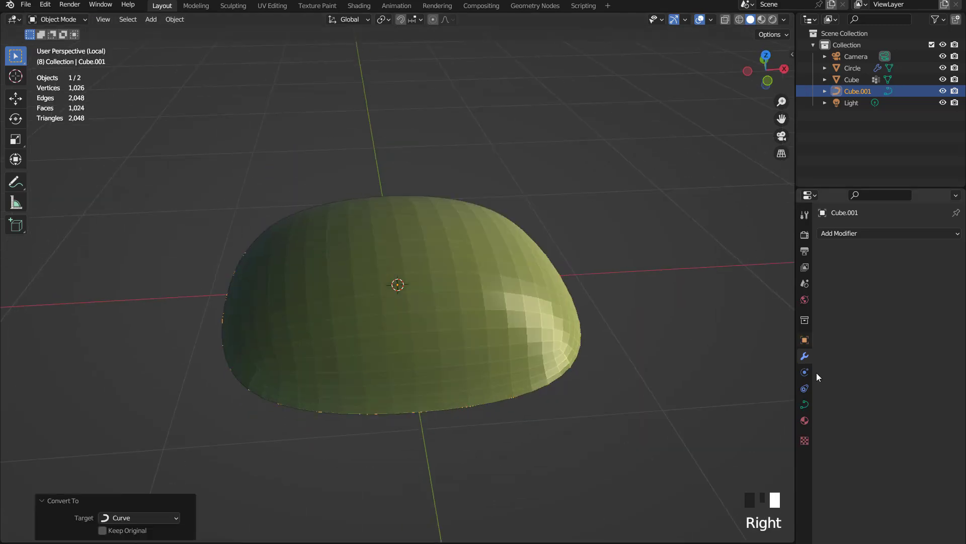
Step: Thicken the seam curve into piping with a round bevel of 0.02 m depth
{"action": "left_click", "coordinate": [804, 406]}
{"action": "scroll", "coordinate": [841, 412], "scroll_direction": "down", "scroll_amount": 2}
{"action": "left_click", "coordinate": [844, 416]}
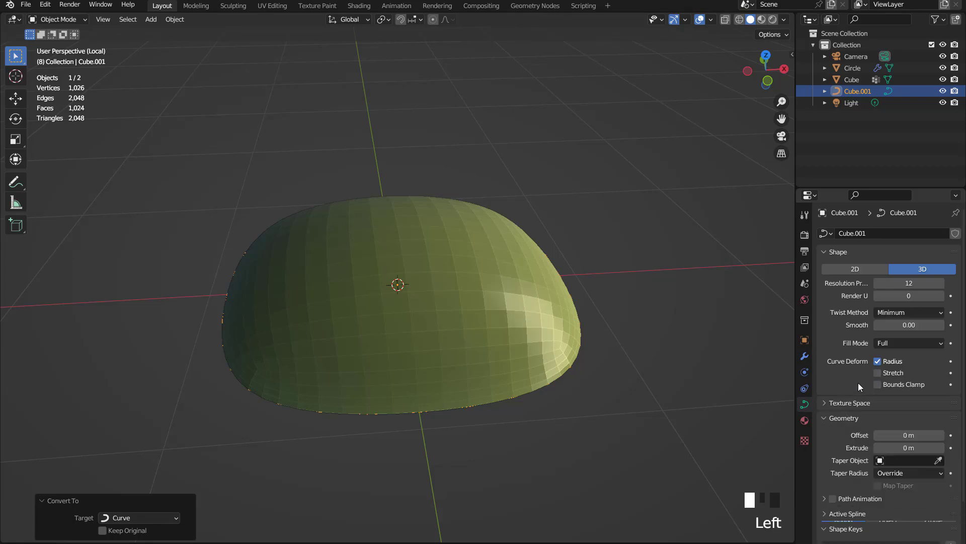
{"action": "scroll", "coordinate": [901, 406], "scroll_direction": "down", "scroll_amount": 4}
{"action": "left_click_drag", "start_coordinate": [938, 454], "coordinate": [943, 454]}
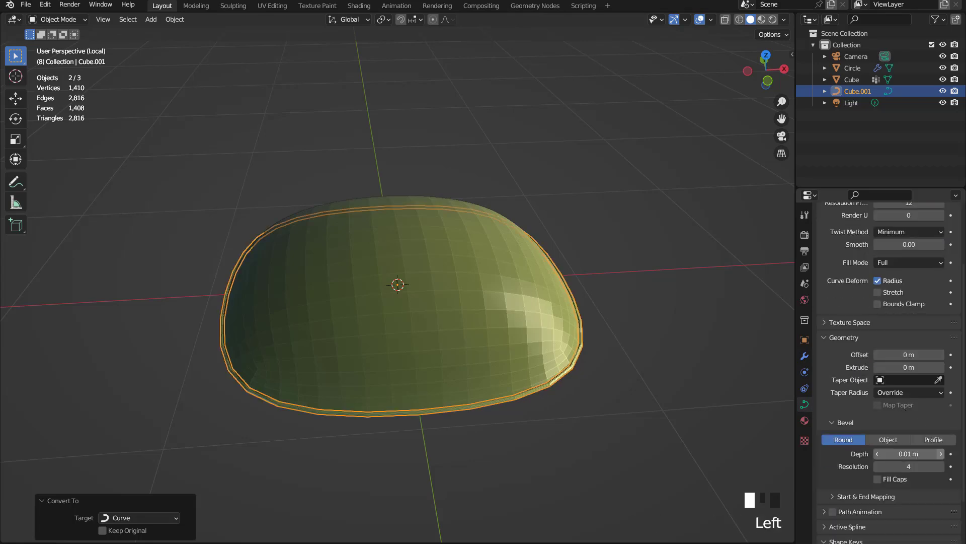
{"action": "middle_click_drag", "start_coordinate": [656, 288], "coordinate": [847, 365]}
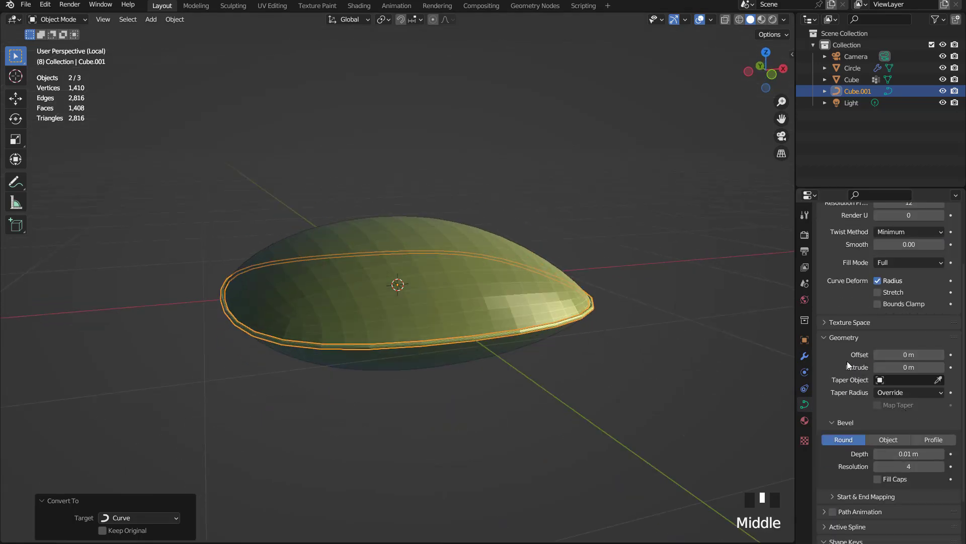
{"action": "left_click", "coordinate": [941, 453]}
{"action": "middle_click_drag", "start_coordinate": [655, 302], "coordinate": [633, 348]}
Step: Lower the piping curve's preview resolution to 1 and its bevel resolution to 2
{"action": "right_click", "coordinate": [542, 234]}
{"action": "mouse_move", "coordinate": [542, 228]}
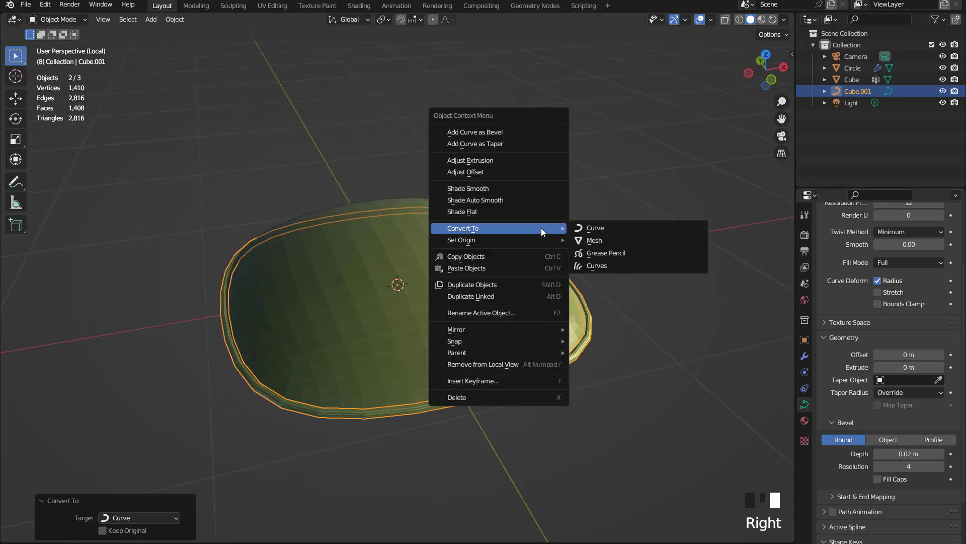
{"action": "scroll", "coordinate": [856, 303], "scroll_direction": "up", "scroll_amount": 3}
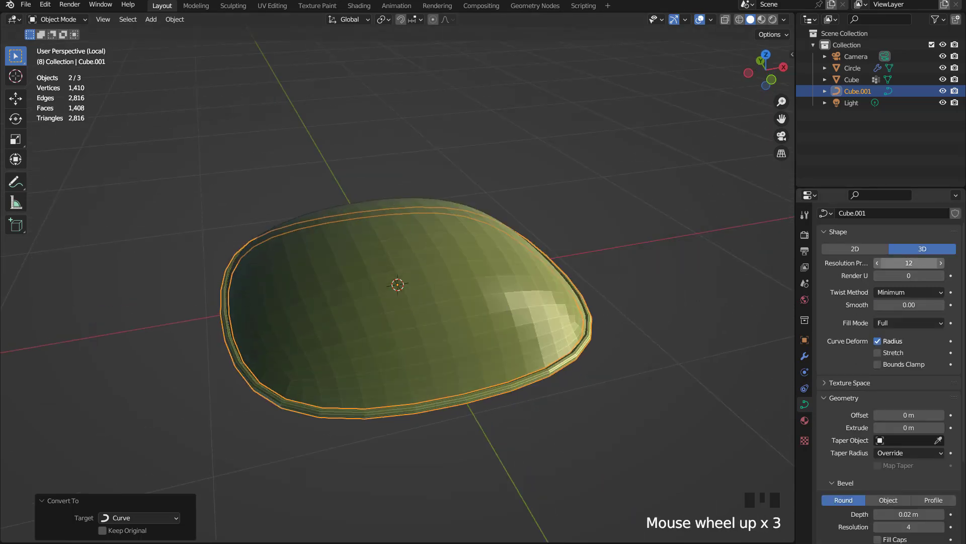
{"action": "left_click_drag", "start_coordinate": [917, 262], "coordinate": [877, 263]}
{"action": "left_click_drag", "start_coordinate": [909, 527], "coordinate": [893, 526]}
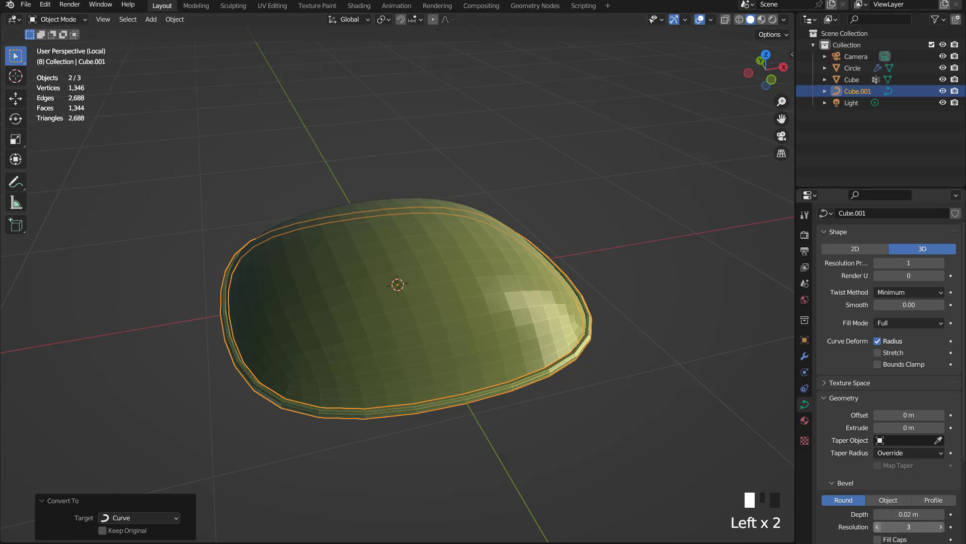
{"action": "left_click", "coordinate": [878, 527]}
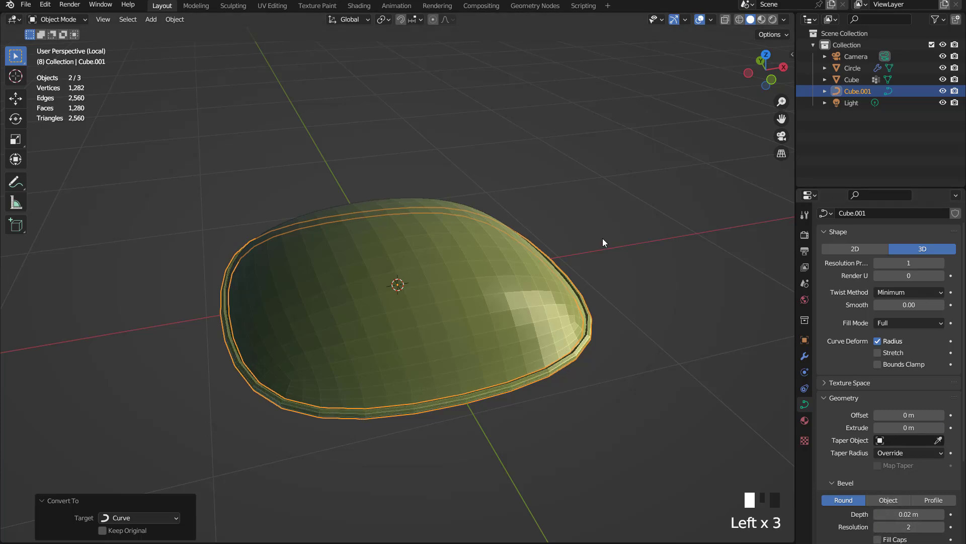
Step: Add a level 1 subdivision to the piping curve and shade it with Auto Smooth
{"action": "key", "text": "ctrl+1"}
{"action": "right_click", "coordinate": [572, 170]}
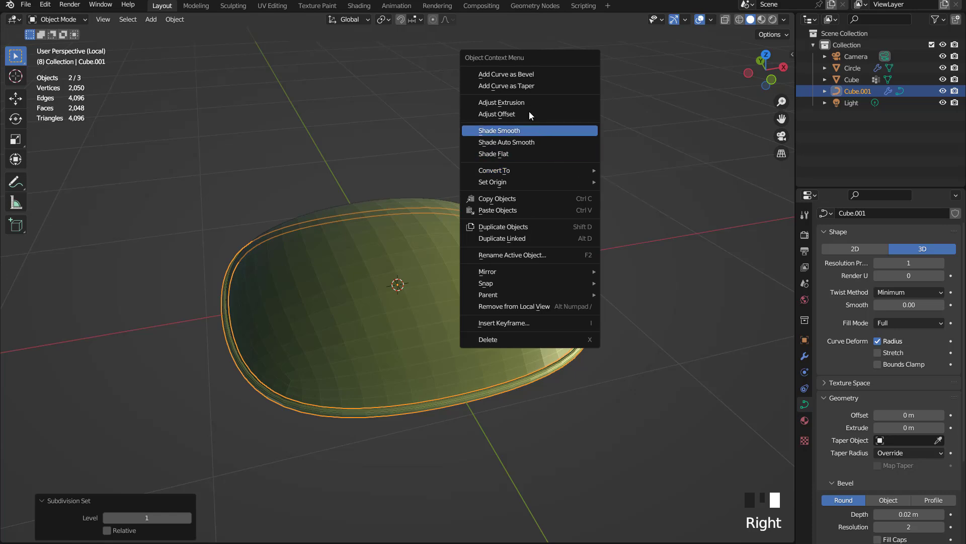
{"action": "left_click", "coordinate": [526, 142]}
Step: Convert the piping curve to a mesh
{"action": "middle_click_drag", "start_coordinate": [528, 155], "coordinate": [530, 225]}
{"action": "right_click", "coordinate": [484, 252]}
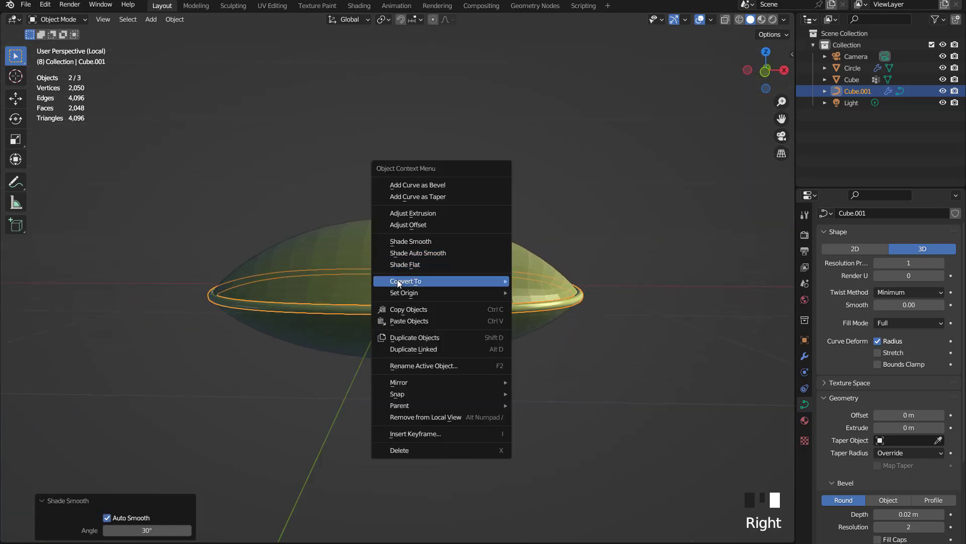
{"action": "mouse_move", "coordinate": [398, 281]}
{"action": "left_click", "coordinate": [546, 287]}
{"action": "middle_click_drag", "start_coordinate": [464, 248], "coordinate": [510, 285]}
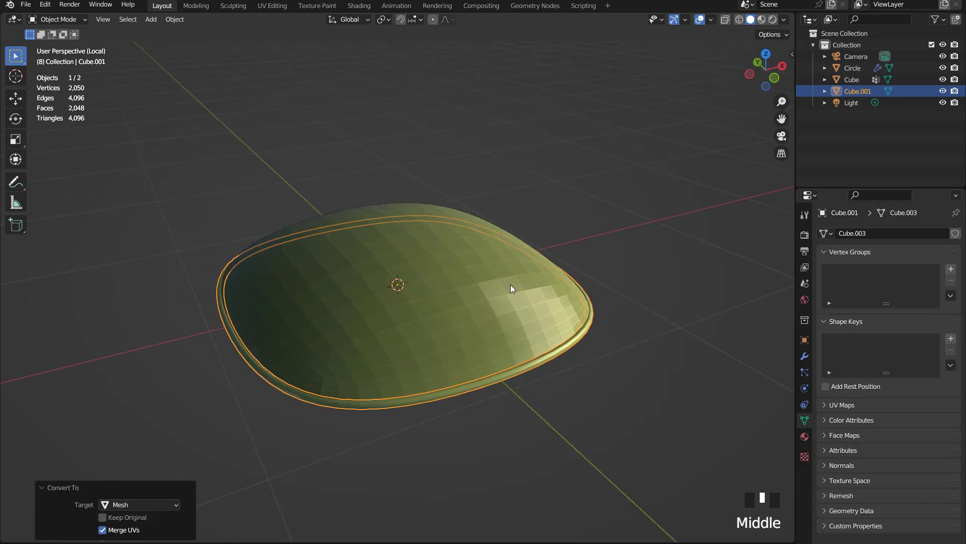
Step: Shade the cushion body with Auto Smooth
{"action": "left_click", "coordinate": [505, 287]}
{"action": "right_click", "coordinate": [494, 255]}
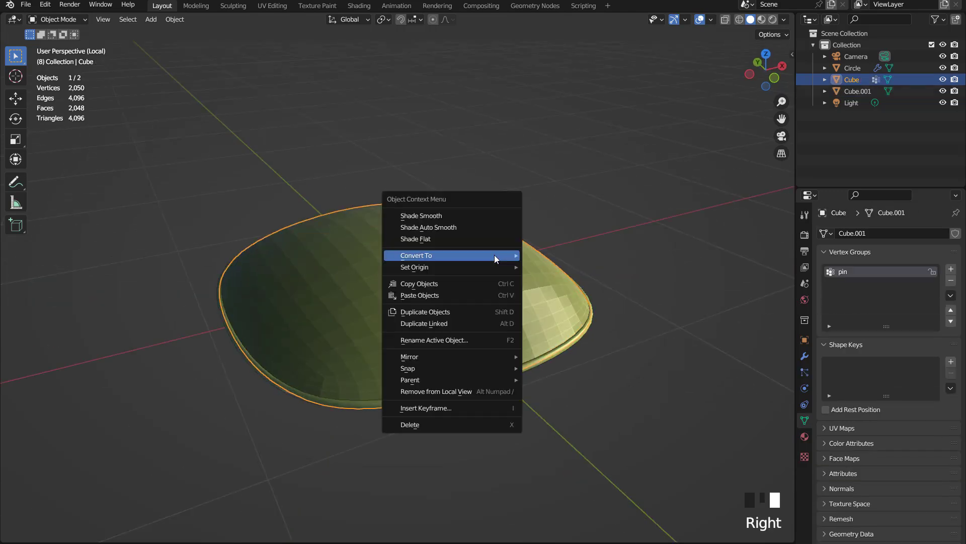
{"action": "left_click", "coordinate": [442, 228]}
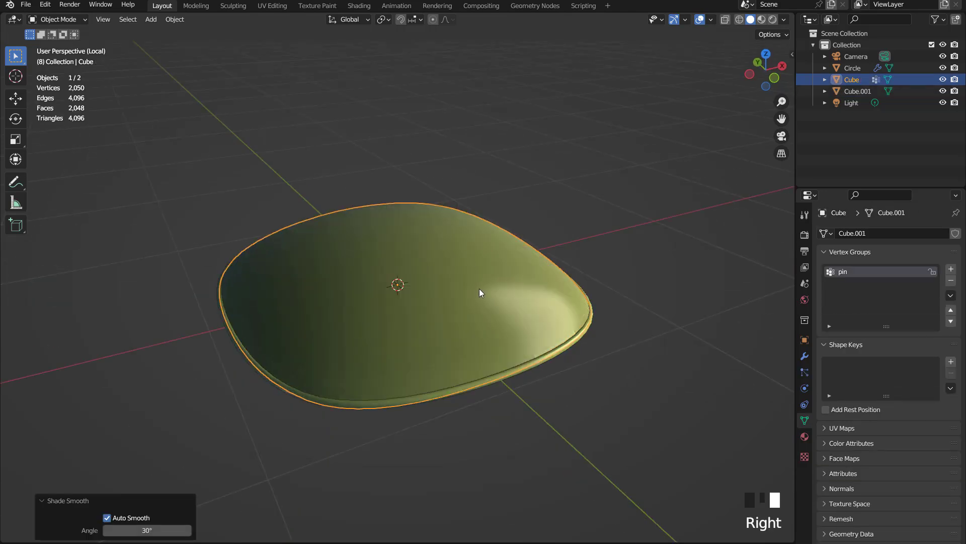
Step: Join the cushion body and its piping into one object and leave local view to show the armchair
{"action": "left_click", "coordinate": [518, 368], "text": "shift"}
{"action": "key", "text": "ctrl+j"}
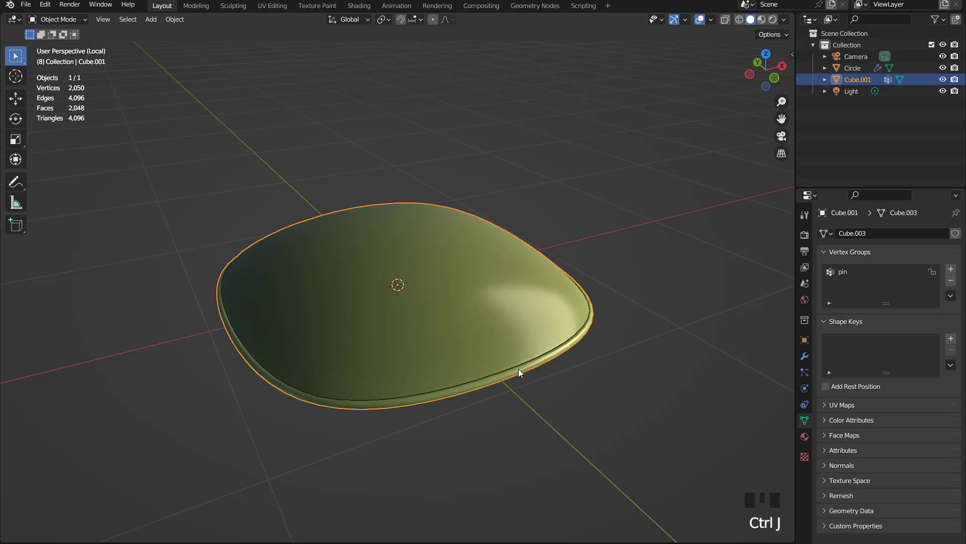
{"action": "key", "text": "KP_Divide"}
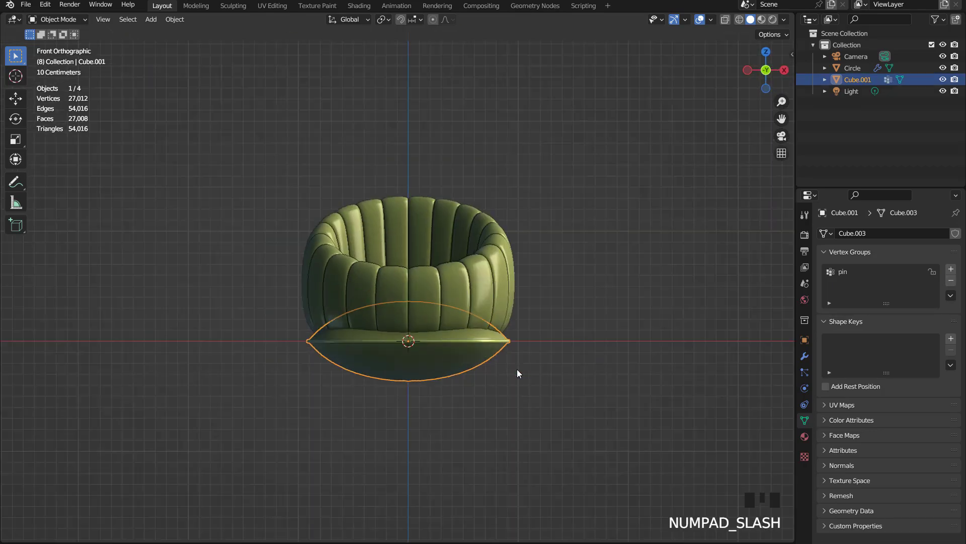
Step: Raise the cushion about 0.93 m along the Z axis
{"action": "key", "text": "g"}
{"action": "key", "text": "z"}
{"action": "left_click", "coordinate": [494, 265]}
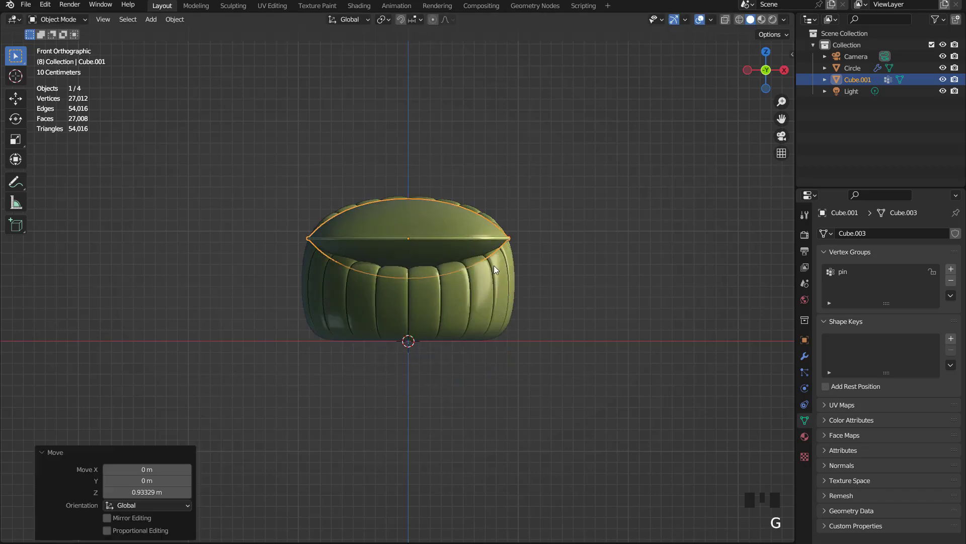
Step: Scale the cushion uniformly by about 0.384 and enlarge it again by about 1.155 to fit inside the seat opening
{"action": "key", "text": "KP_7"}
{"action": "key", "text": "s"}
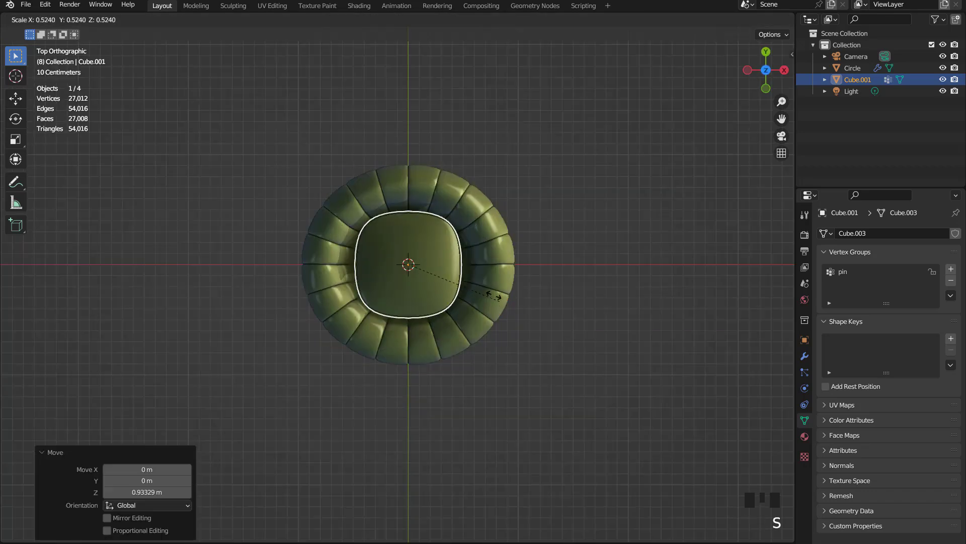
{"action": "left_click", "coordinate": [479, 279]}
{"action": "scroll", "coordinate": [478, 279], "scroll_direction": "up", "scroll_amount": 2}
{"action": "middle_click_drag", "start_coordinate": [479, 280], "coordinate": [517, 203]}
{"action": "key", "text": "KP_7"}
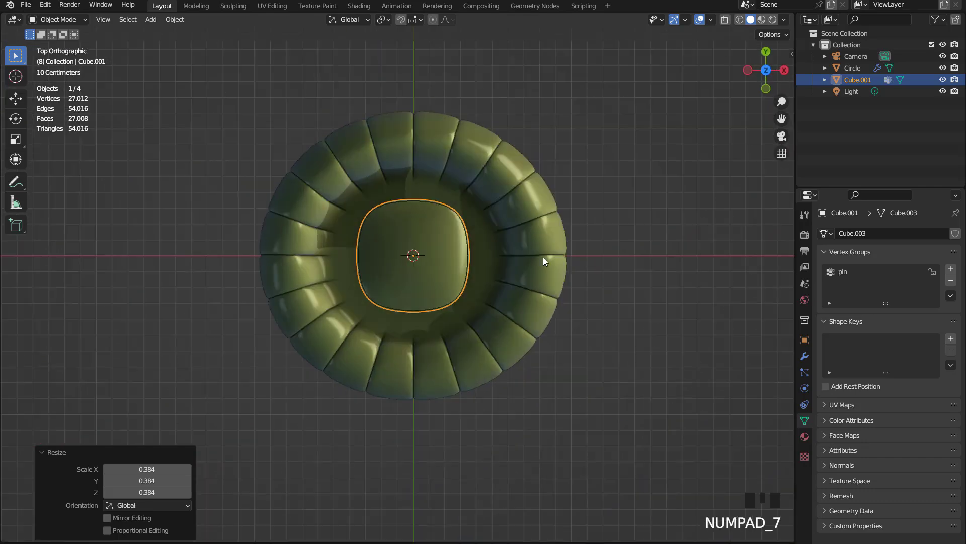
{"action": "key", "text": "s"}
{"action": "left_click", "coordinate": [582, 295]}
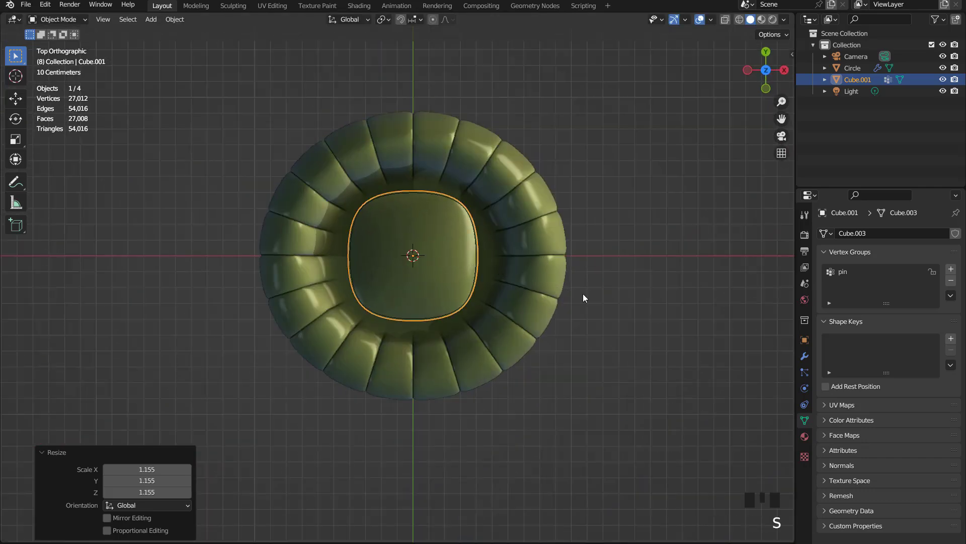
Step: Move the cushion about -0.38 m along Y toward the chair's front and lower it about 0.18 m
{"action": "key", "text": "g"}
{"action": "key", "text": "y"}
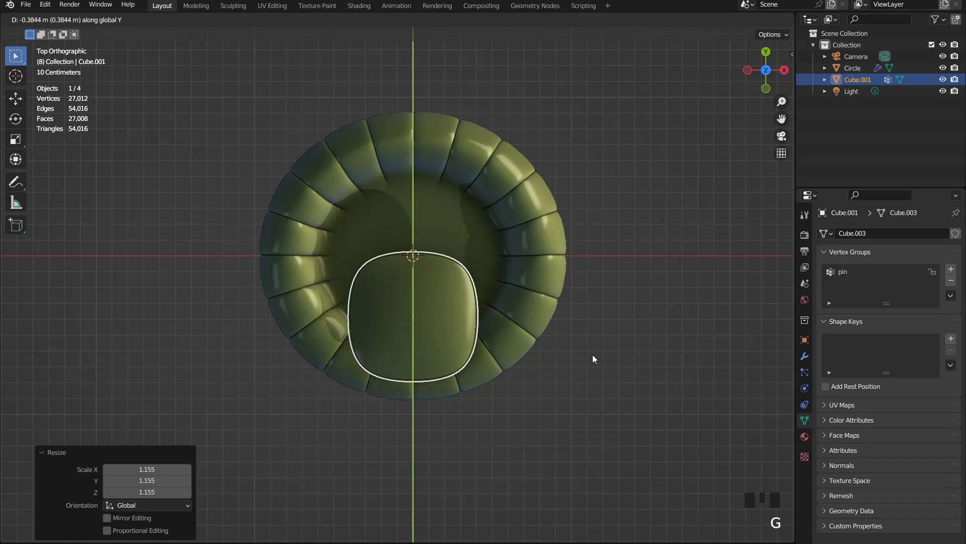
{"action": "left_click", "coordinate": [593, 355]}
{"action": "middle_click_drag", "start_coordinate": [593, 354], "coordinate": [382, 256]}
{"action": "scroll", "coordinate": [437, 222], "scroll_direction": "up", "scroll_amount": 2}
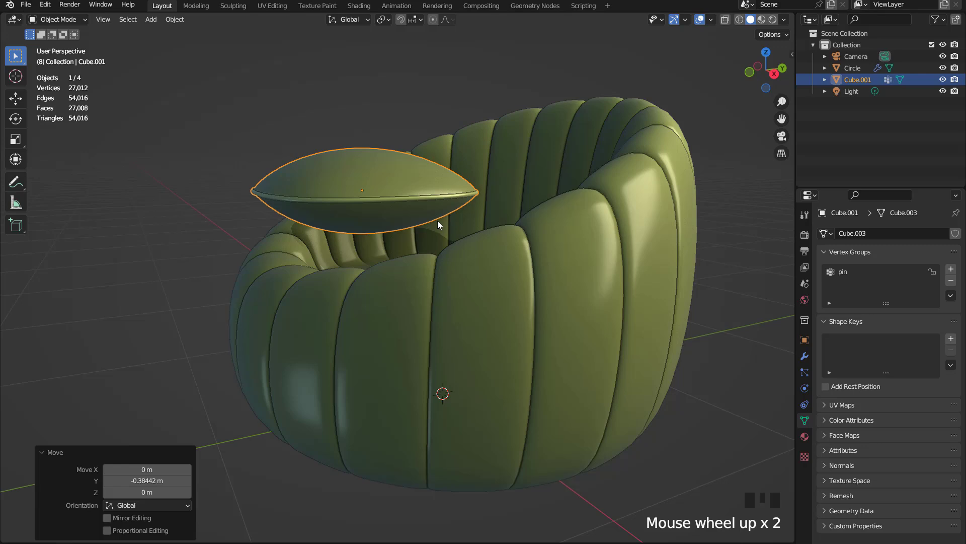
{"action": "key", "text": "g"}
{"action": "key", "text": "z"}
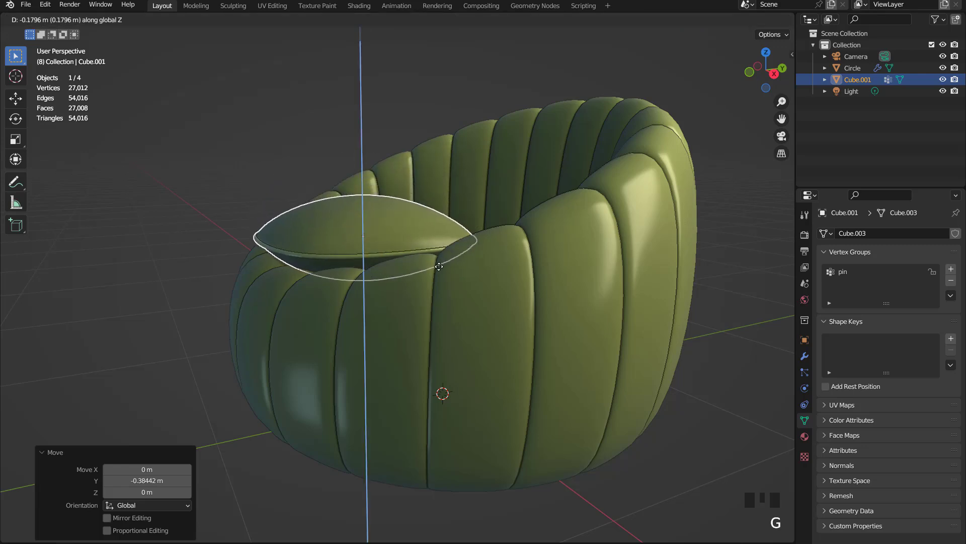
{"action": "left_click", "coordinate": [507, 260]}
Step: Flatten the cushion to about 0.83 along Z and tilt it about the X axis so its front edge rises
{"action": "key", "text": "s"}
{"action": "key", "text": "z"}
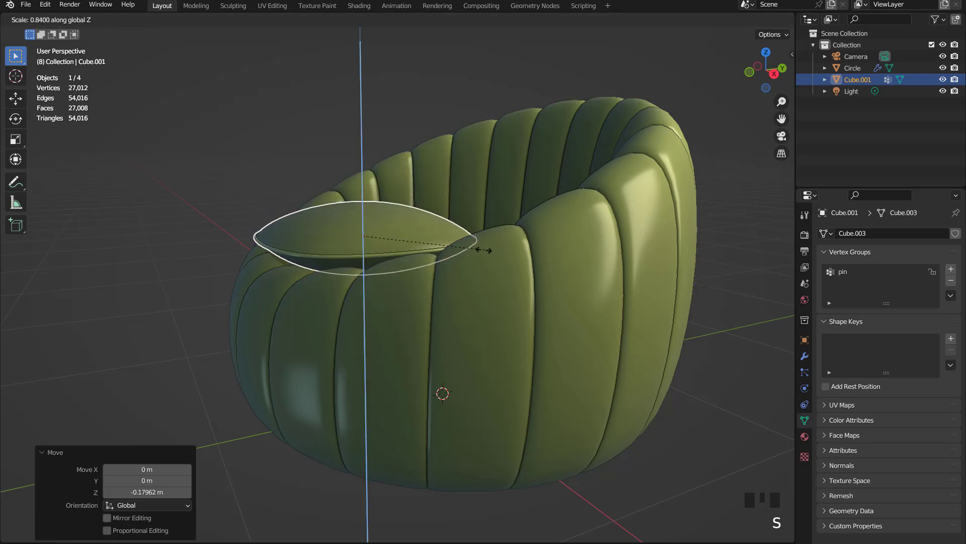
{"action": "left_click", "coordinate": [538, 239]}
{"action": "key", "text": "r"}
{"action": "key", "text": "x"}
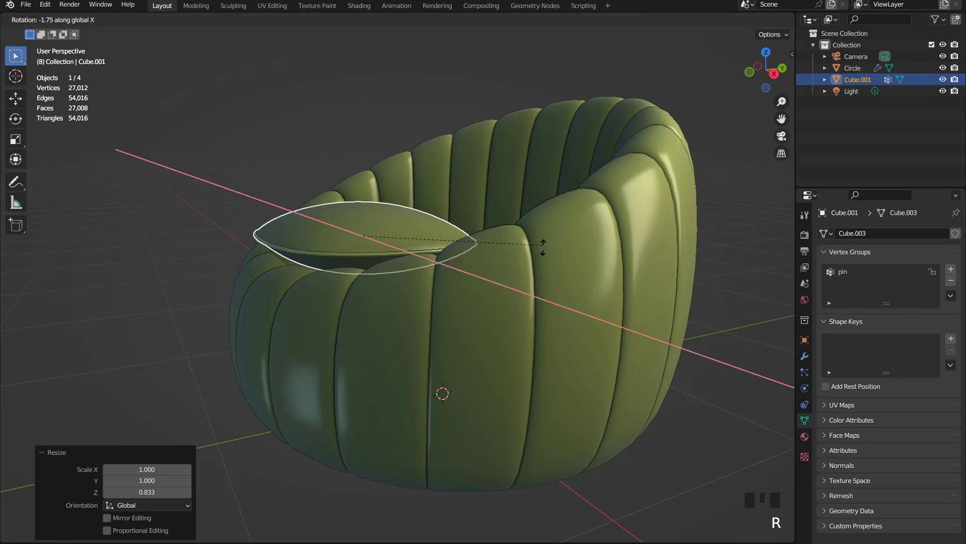
{"action": "left_click", "coordinate": [547, 277]}
Step: Shift the tilted cushion about -0.1 m along Y, farther over the chair's front edge
{"action": "middle_click_drag", "start_coordinate": [393, 226], "coordinate": [345, 221]}
{"action": "key", "text": "g"}
{"action": "key", "text": "y"}
{"action": "left_click", "coordinate": [488, 277]}
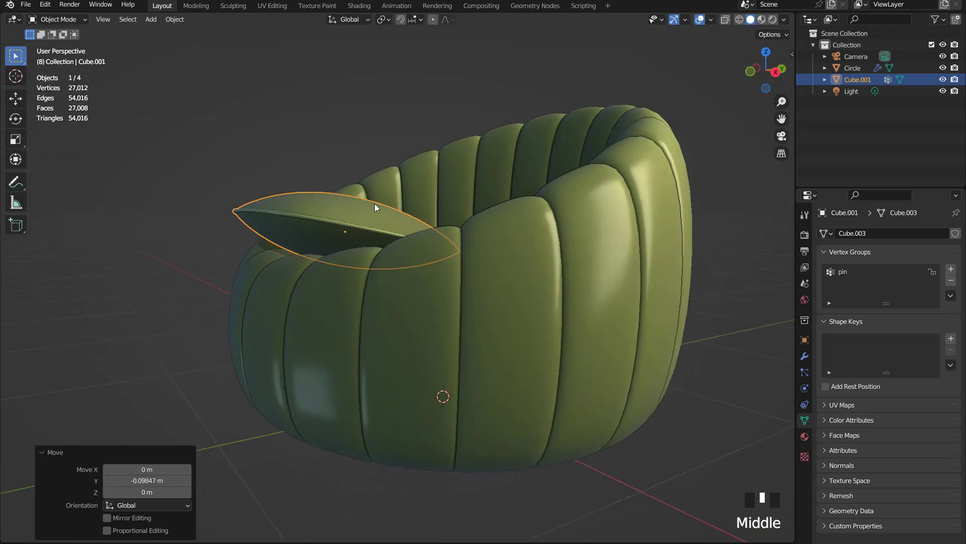
Step: Lower the tilted cushion about 0.065 m and shift it about 0.063 m along Y, back toward the seat
{"action": "key", "text": "g"}
{"action": "key", "text": "z"}
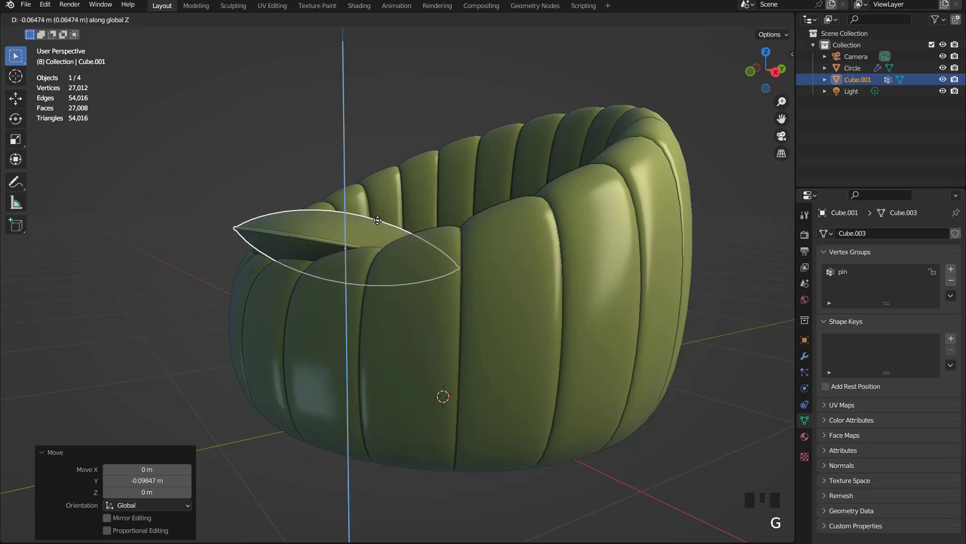
{"action": "left_click", "coordinate": [378, 220]}
{"action": "key", "text": "g"}
{"action": "key", "text": "y"}
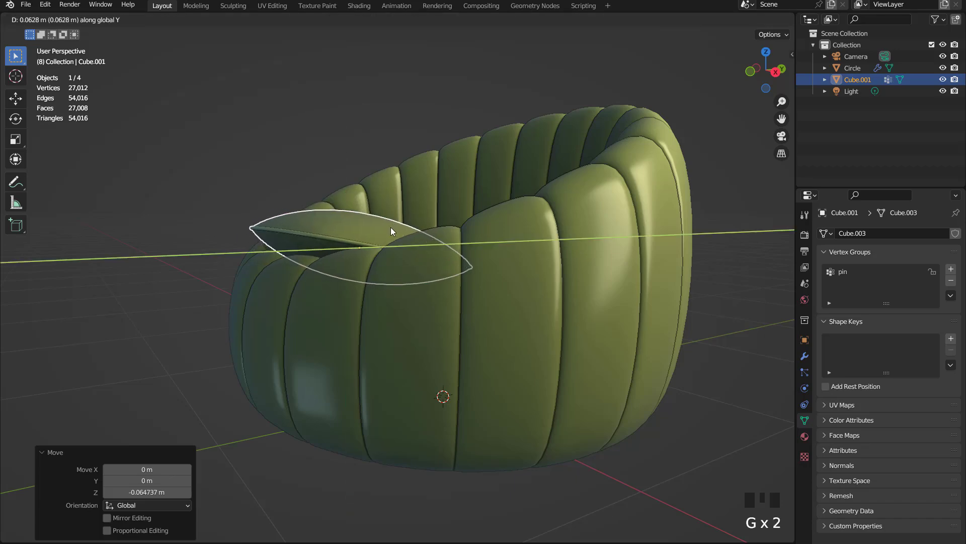
{"action": "left_click", "coordinate": [391, 228]}
Step: Duplicate the seat cushion and place the copy about 0.77 m along Y, toward the chair's backrest
{"action": "middle_click_drag", "start_coordinate": [391, 228], "coordinate": [464, 253]}
{"action": "key", "text": "KP_7"}
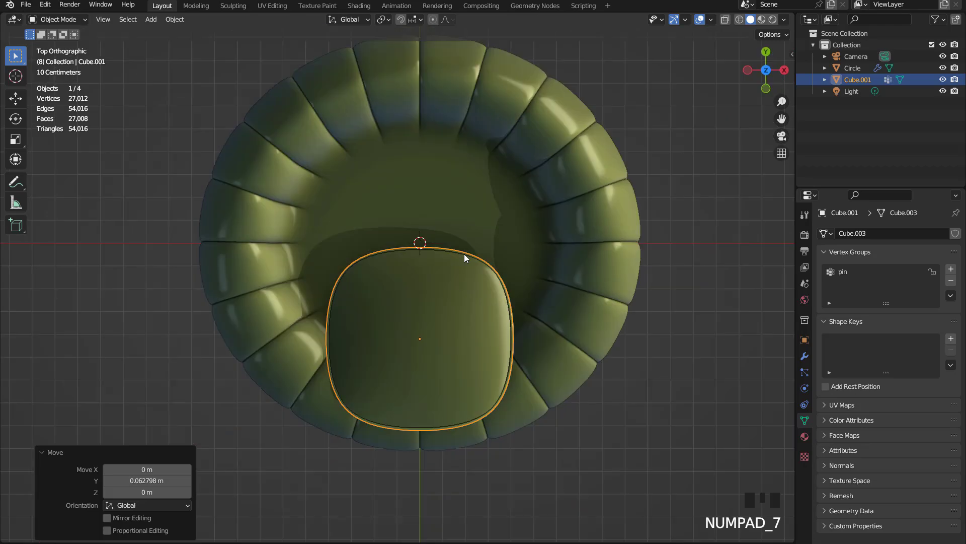
{"action": "key", "text": "shift+d"}
{"action": "key", "text": "y"}
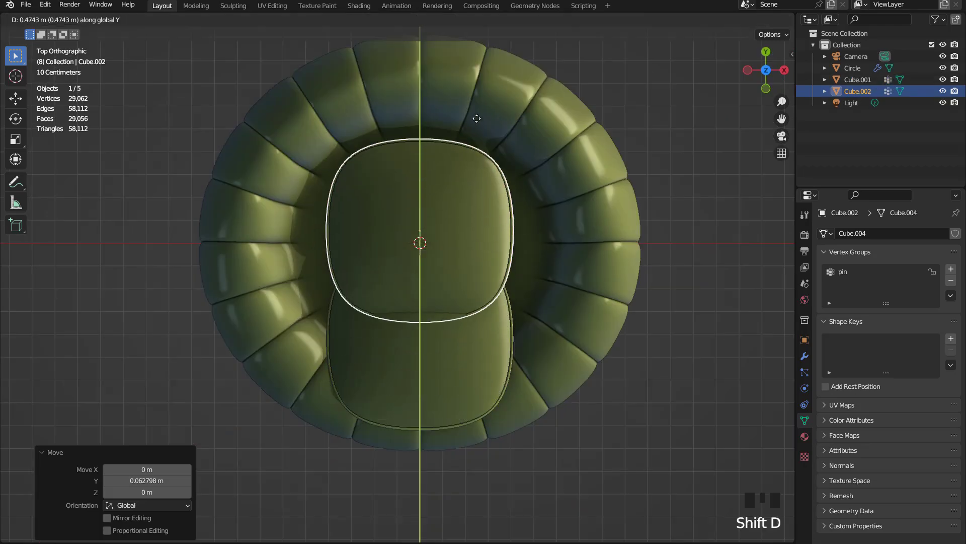
{"action": "left_click", "coordinate": [463, 144]}
Step: Stand the duplicated cushion up by rotating it about 80.2° around the X axis and raise it about 0.165 m
{"action": "middle_click_drag", "start_coordinate": [464, 144], "coordinate": [428, 126]}
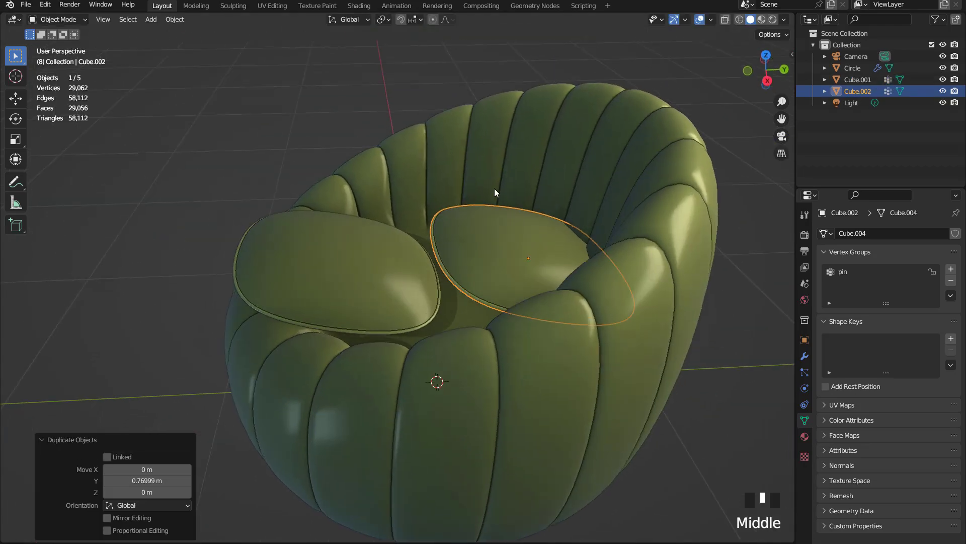
{"action": "key", "text": "r"}
{"action": "key", "text": "x"}
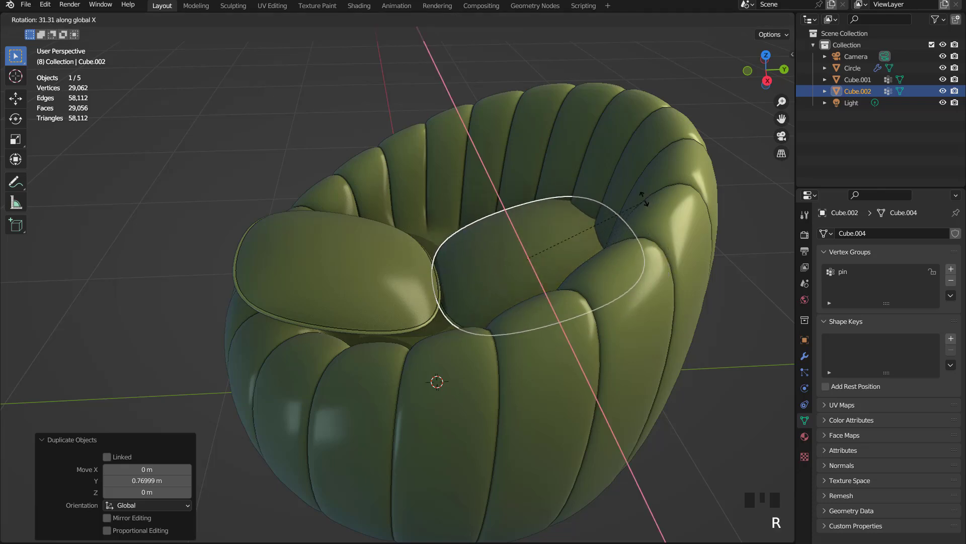
{"action": "left_click", "coordinate": [554, 165]}
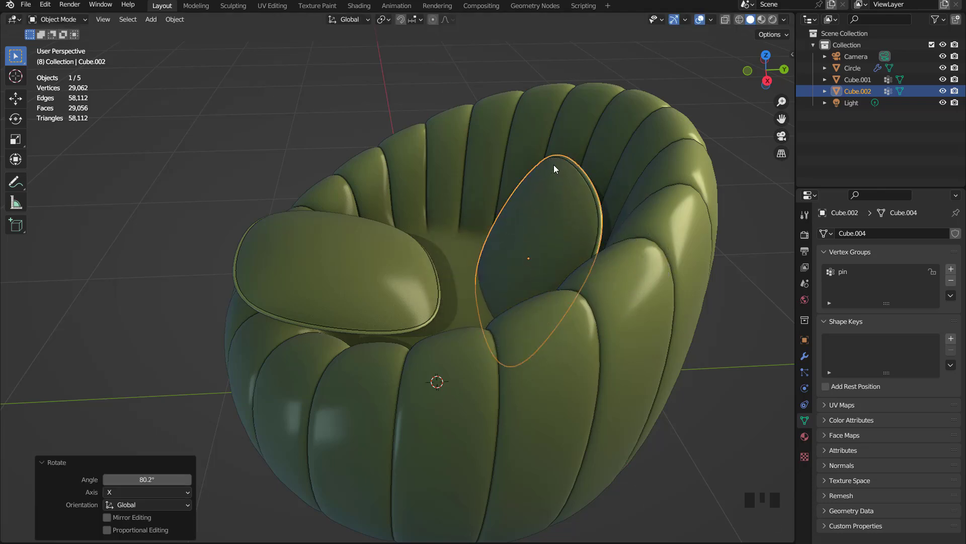
{"action": "key", "text": "g"}
{"action": "key", "text": "z"}
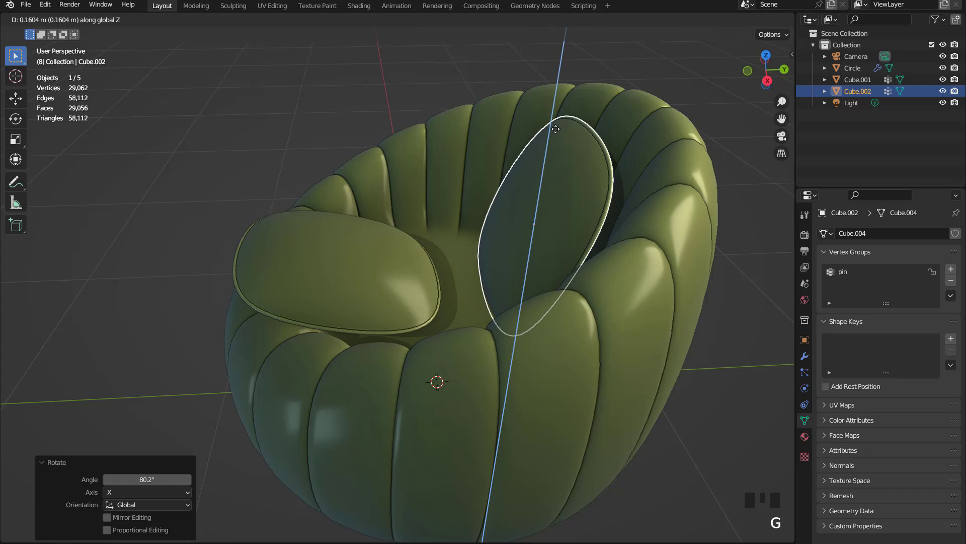
{"action": "left_click", "coordinate": [555, 129]}
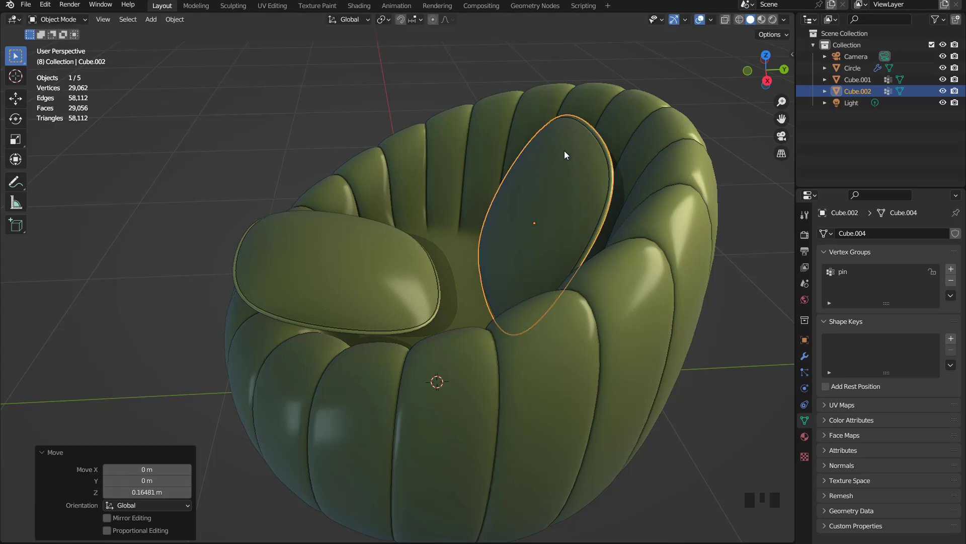
Step: Nudge the back cushion about 0.009 m along Y and rotate it about -8.96° around X to lean on the backrest
{"action": "middle_click_drag", "start_coordinate": [563, 150], "coordinate": [681, 145]}
{"action": "middle_click_drag", "start_coordinate": [514, 196], "coordinate": [574, 234]}
{"action": "key", "text": "g"}
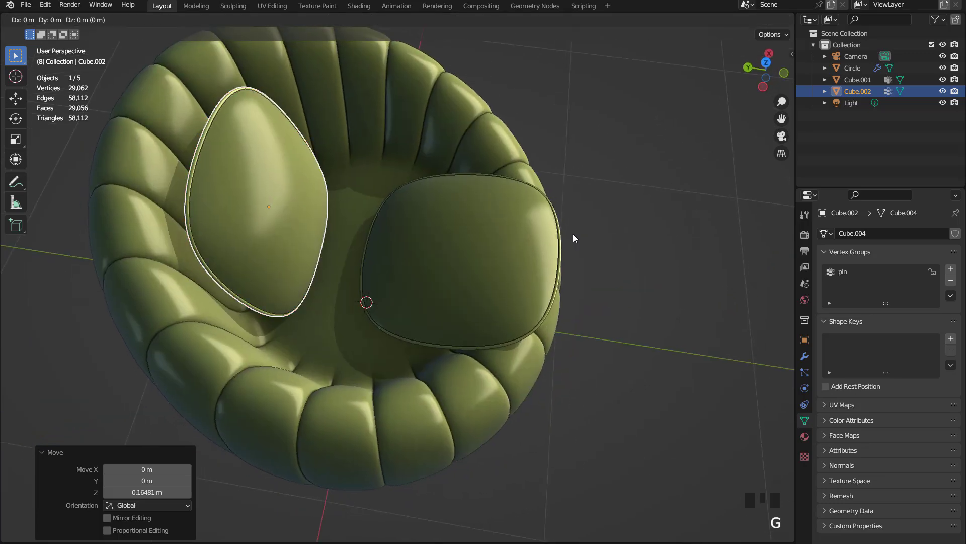
{"action": "key", "text": "y"}
{"action": "left_click", "coordinate": [571, 236]}
{"action": "key", "text": "r"}
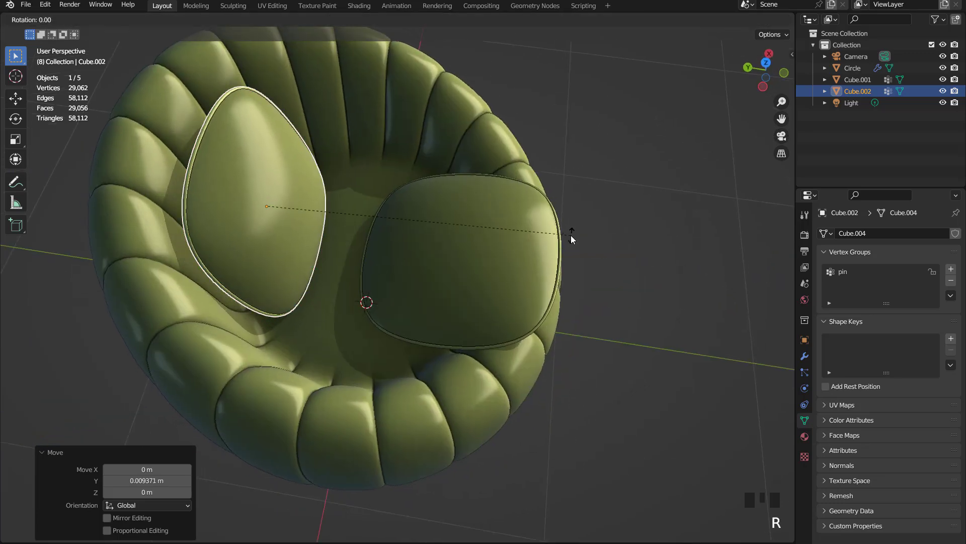
{"action": "key", "text": "x"}
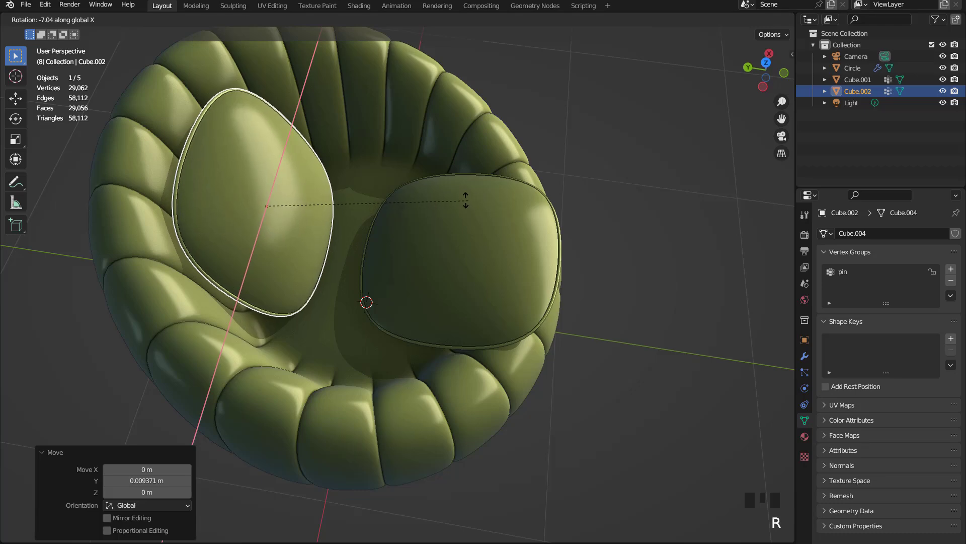
{"action": "left_click", "coordinate": [445, 194]}
Step: Hide the viewport overlays and examine the chair with both cushions from the front, side and an angled view
{"action": "scroll", "coordinate": [464, 279], "scroll_direction": "down", "scroll_amount": 3}
{"action": "middle_click_drag", "start_coordinate": [463, 278], "coordinate": [410, 220]}
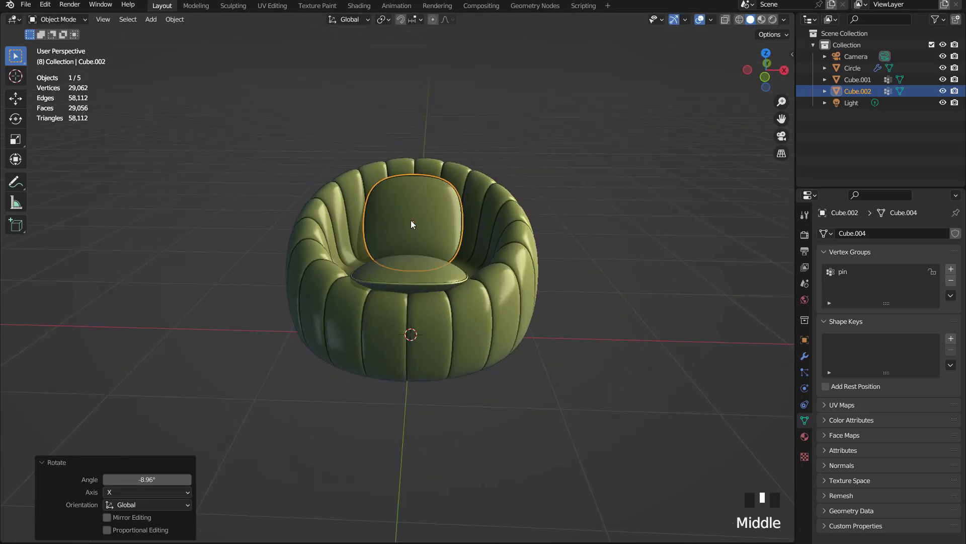
{"action": "left_click", "coordinate": [699, 20]}
{"action": "middle_click_drag", "start_coordinate": [559, 203], "coordinate": [548, 267]}
{"action": "scroll", "coordinate": [548, 267], "scroll_direction": "down", "scroll_amount": 3}
{"action": "mouse_move", "coordinate": [499, 285]}
{"action": "middle_mouse_down"}
{"action": "mouse_move", "coordinate": [480, 264]}
{"action": "mouse_move", "coordinate": [497, 295]}
{"action": "middle_mouse_up"}
{"action": "key", "text": "KP_1"}
{"action": "scroll", "coordinate": [514, 291], "scroll_direction": "up", "scroll_amount": 3}
{"action": "scroll", "coordinate": [515, 291], "scroll_direction": "down", "scroll_amount": 1}
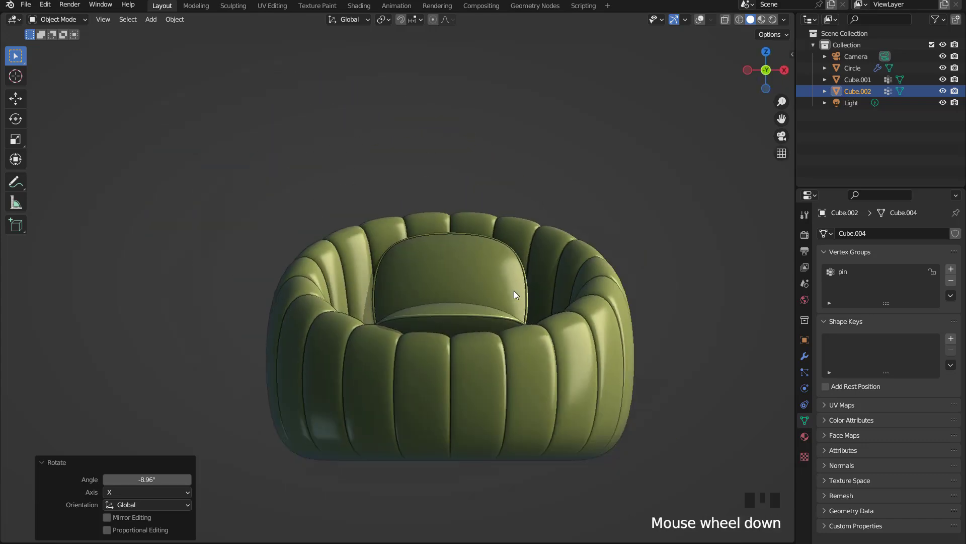
{"action": "key", "text": "KP_3"}
{"action": "scroll", "coordinate": [514, 291], "scroll_direction": "down", "scroll_amount": 3}
{"action": "middle_click_drag", "start_coordinate": [425, 262], "coordinate": [600, 314]}
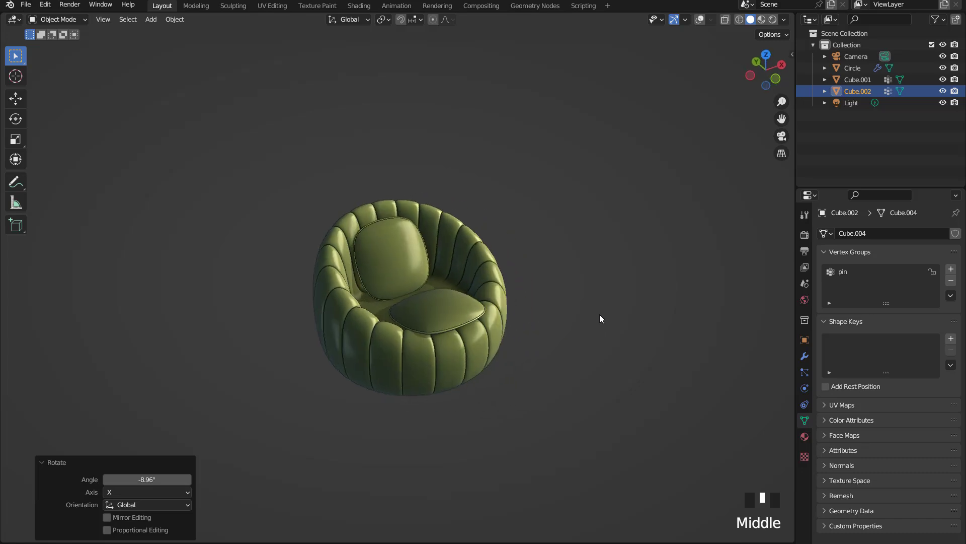
Step: Switch the solid viewport shading to Studio lighting for a neutral view of the chair
{"action": "scroll", "coordinate": [600, 314], "scroll_direction": "up", "scroll_amount": 2}
{"action": "left_click", "coordinate": [783, 20]}
{"action": "left_click", "coordinate": [745, 74]}
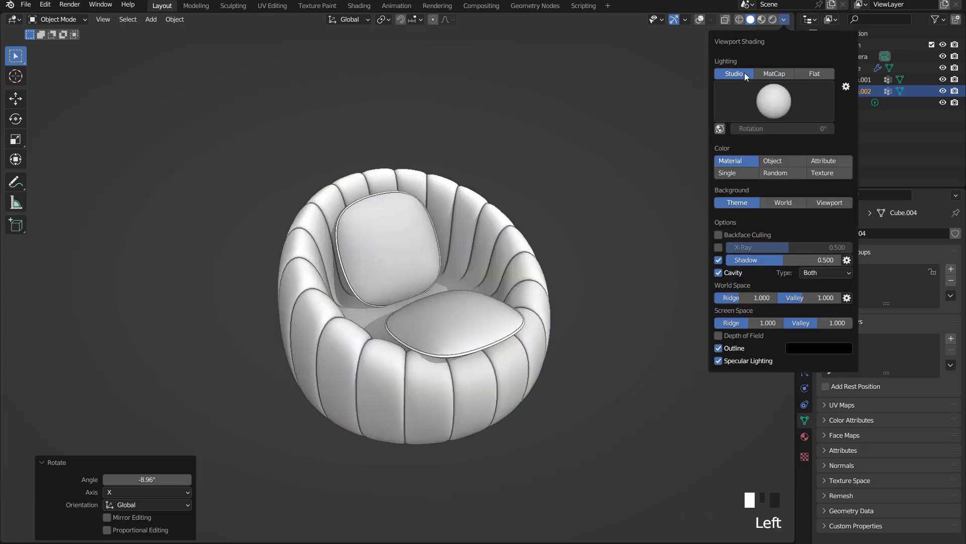
{"action": "mouse_move", "coordinate": [460, 249]}
{"action": "middle_mouse_down"}
{"action": "mouse_move", "coordinate": [538, 226]}
{"action": "mouse_move", "coordinate": [412, 204]}
{"action": "mouse_move", "coordinate": [475, 236]}
{"action": "middle_mouse_up"}
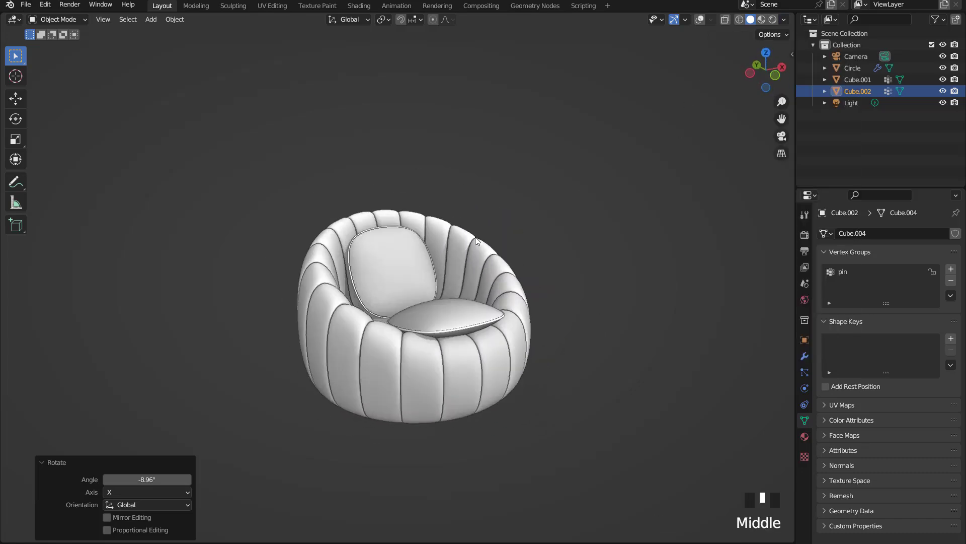